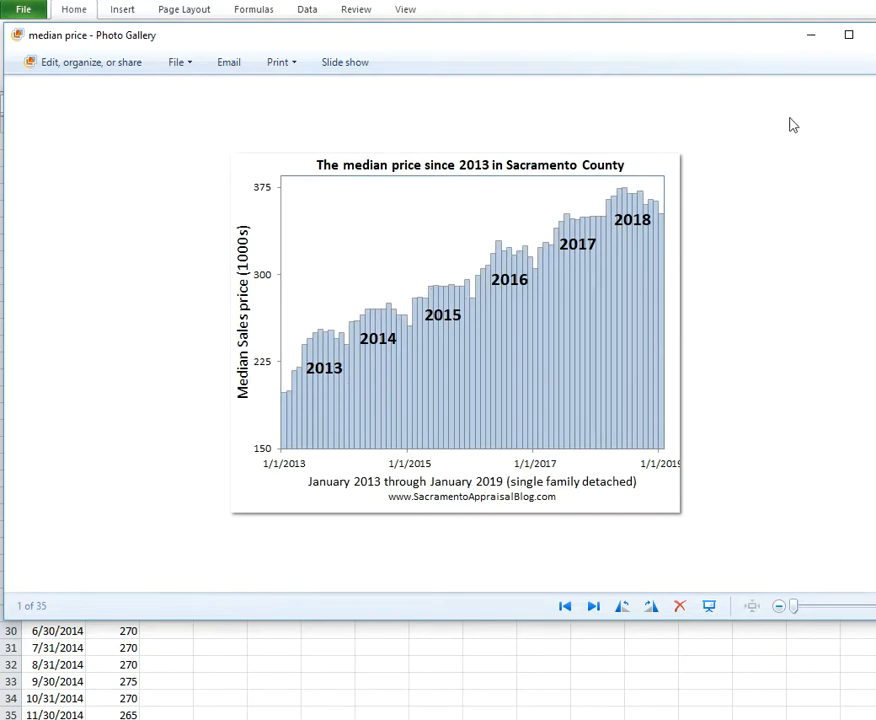
Switch from the sample chart image to the Excel worksheet and examine the month-end dates in column A and the prices in column B.
click(811, 35)
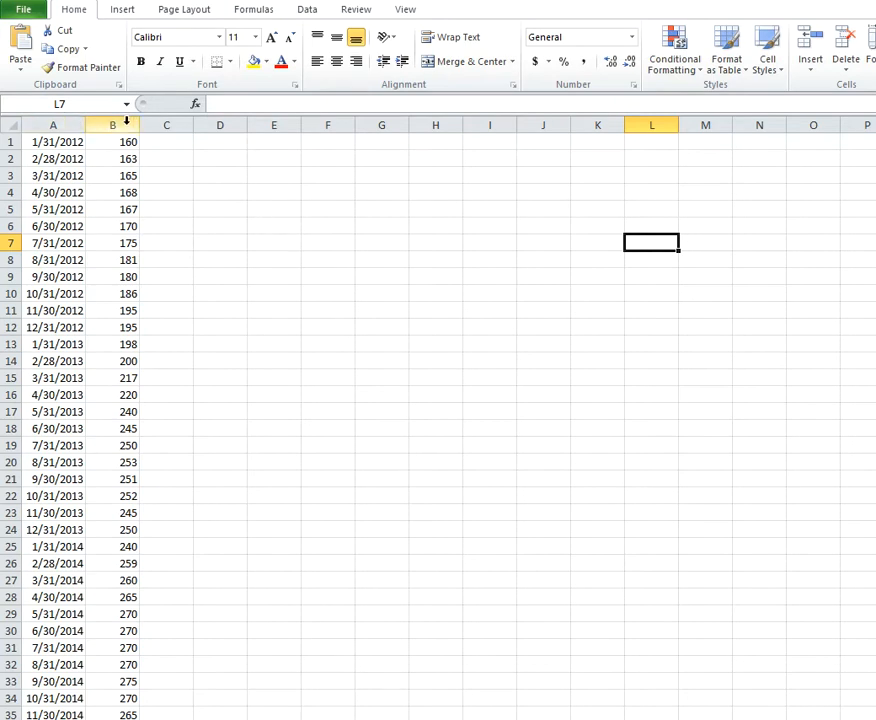
click(58, 123)
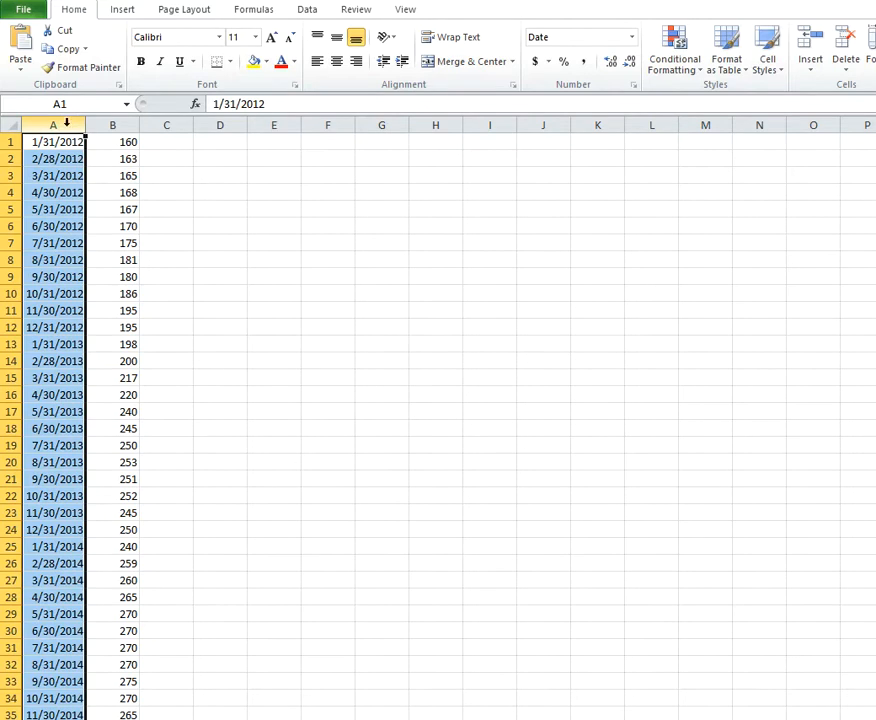
click(130, 122)
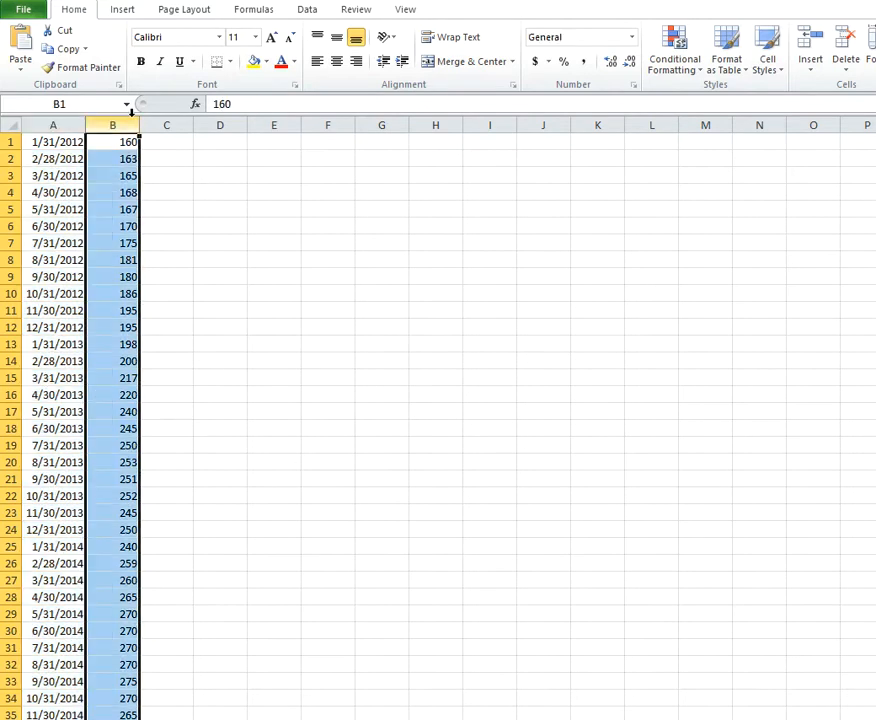
click(60, 121)
click(66, 145)
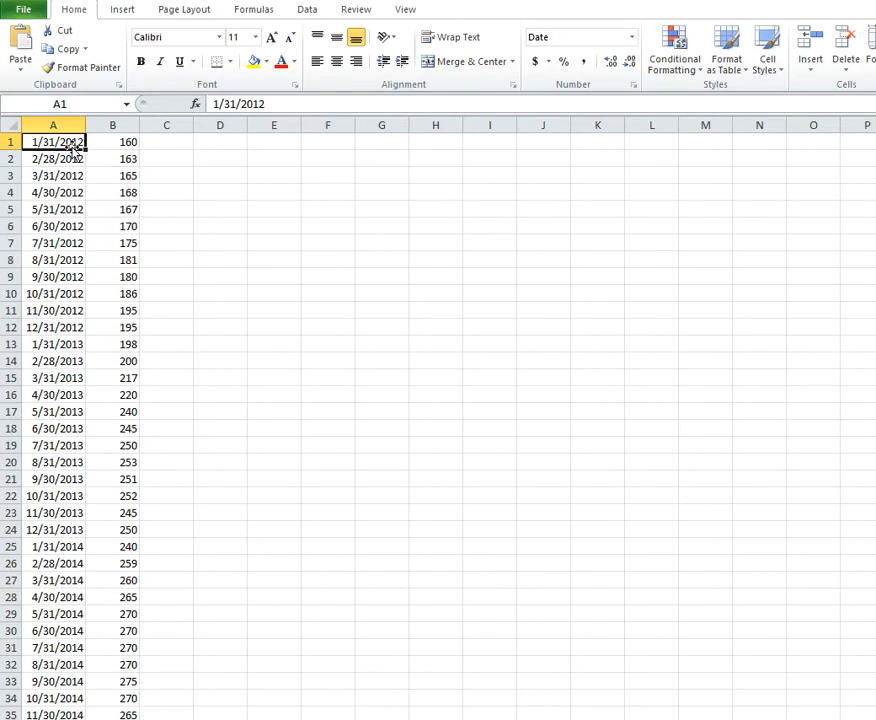
click(50, 160)
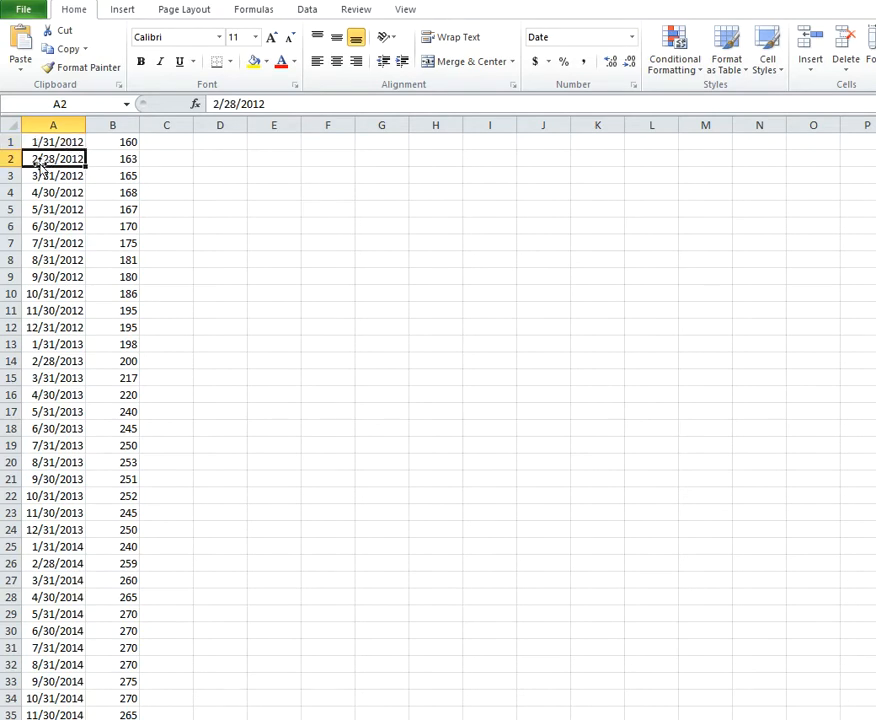
click(46, 177)
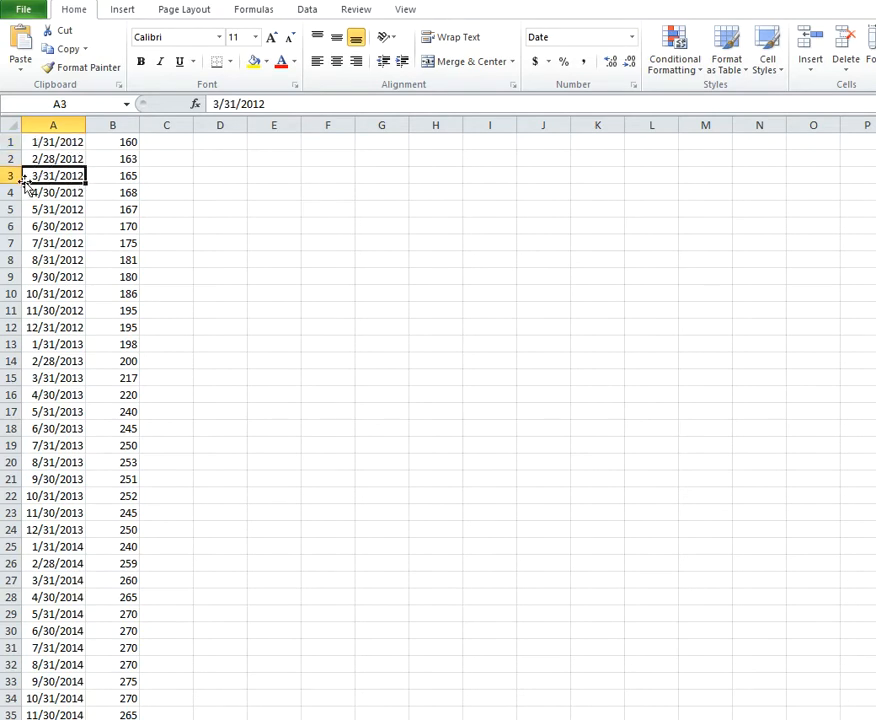
click(63, 193)
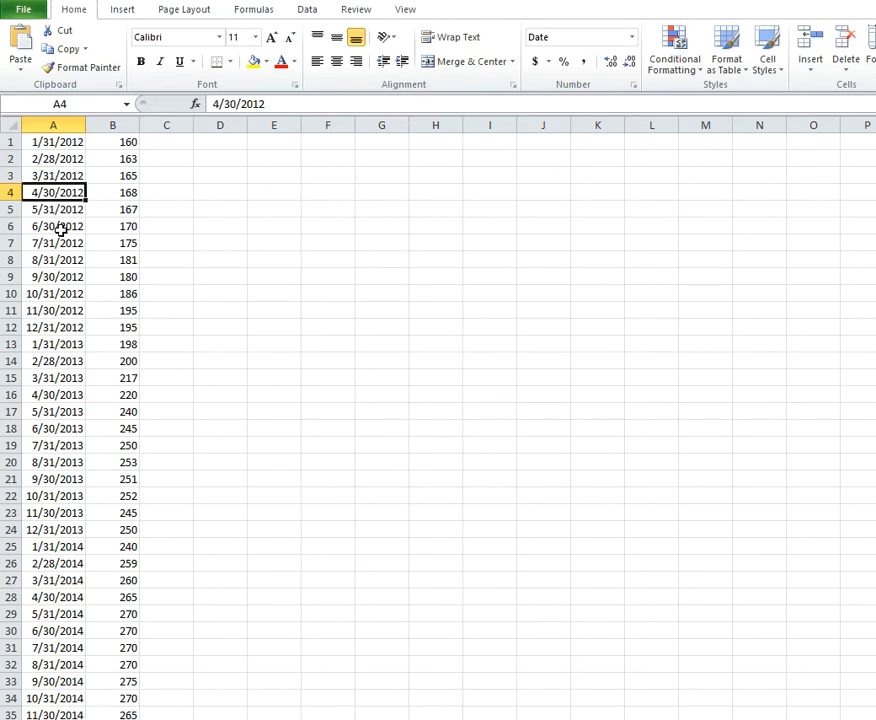
scroll(68, 385, down, 14)
scroll(68, 385, down, 7)
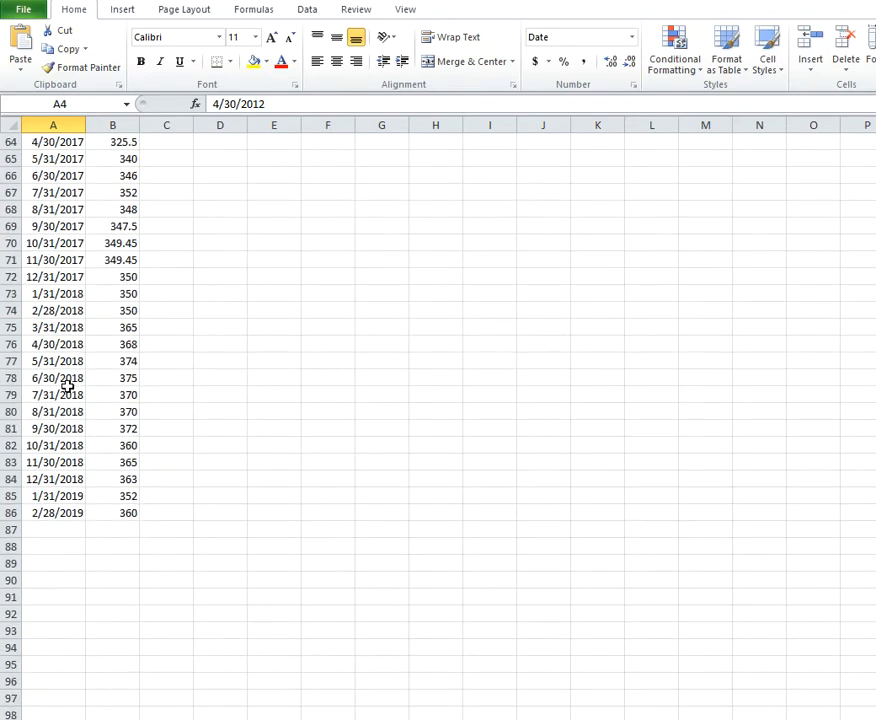
click(75, 513)
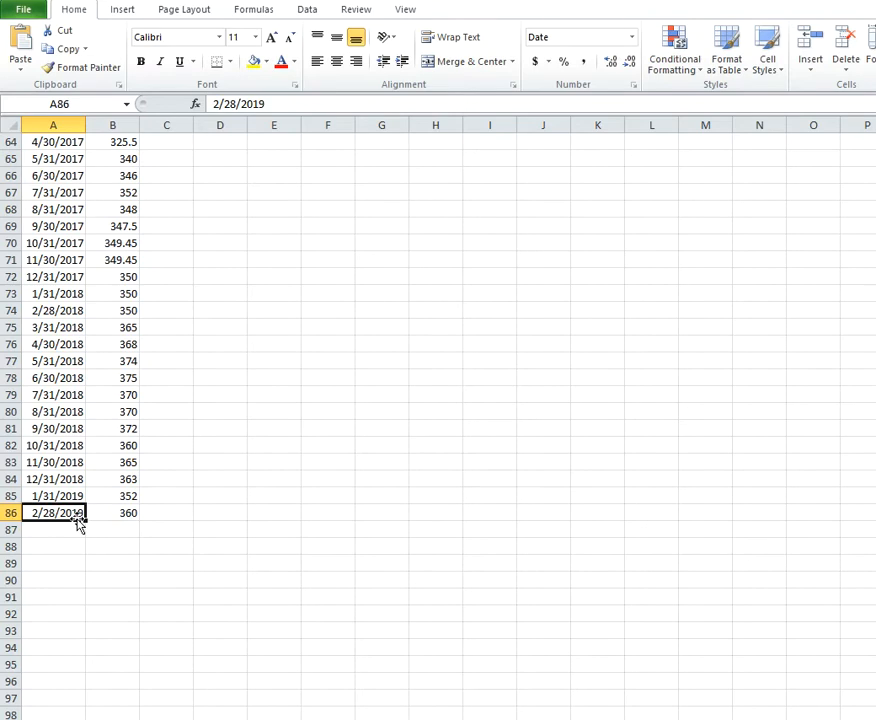
scroll(80, 518, up, 20)
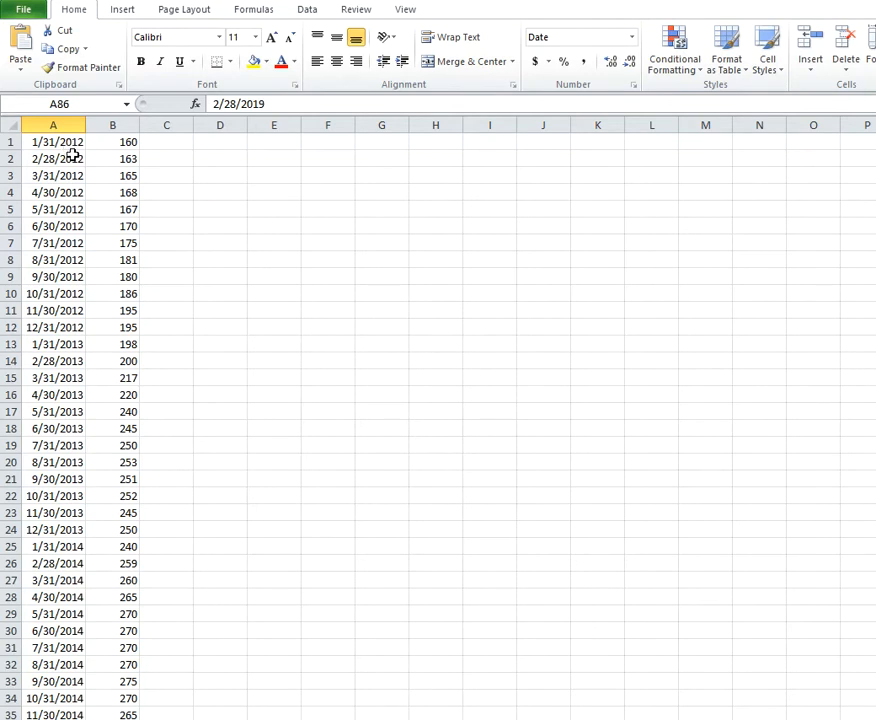
click(128, 124)
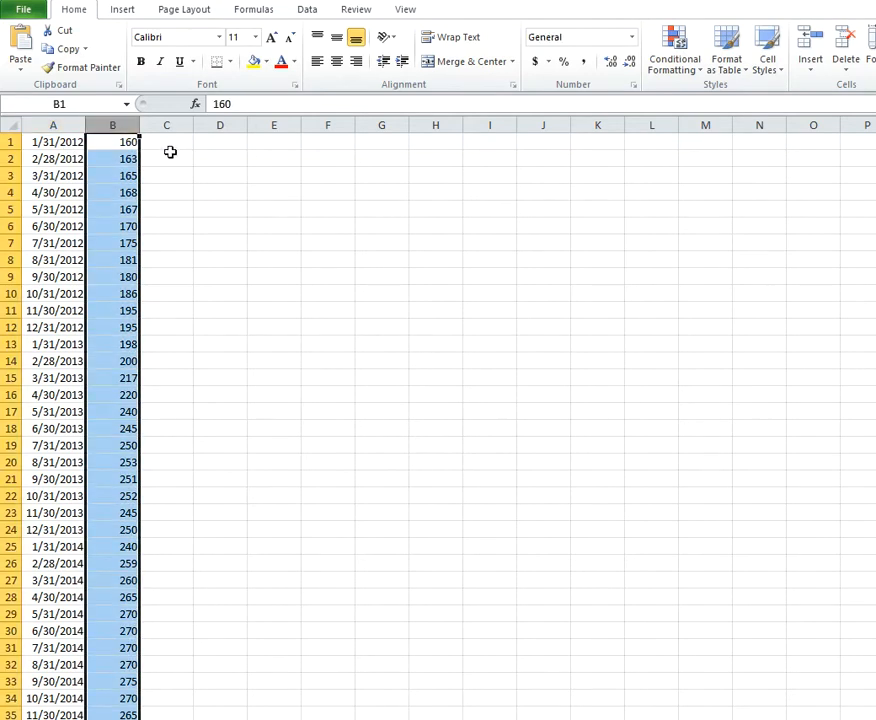
click(119, 147)
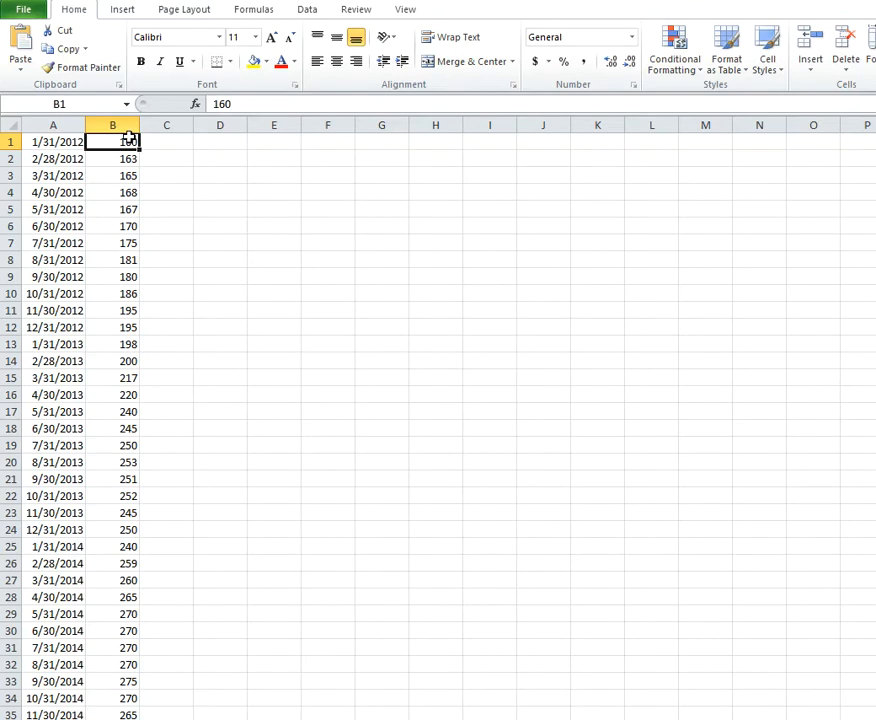
Insert a 2-D clustered column chart from the data in columns A and B and enlarge it up to the edge of column D.
click(66, 118)
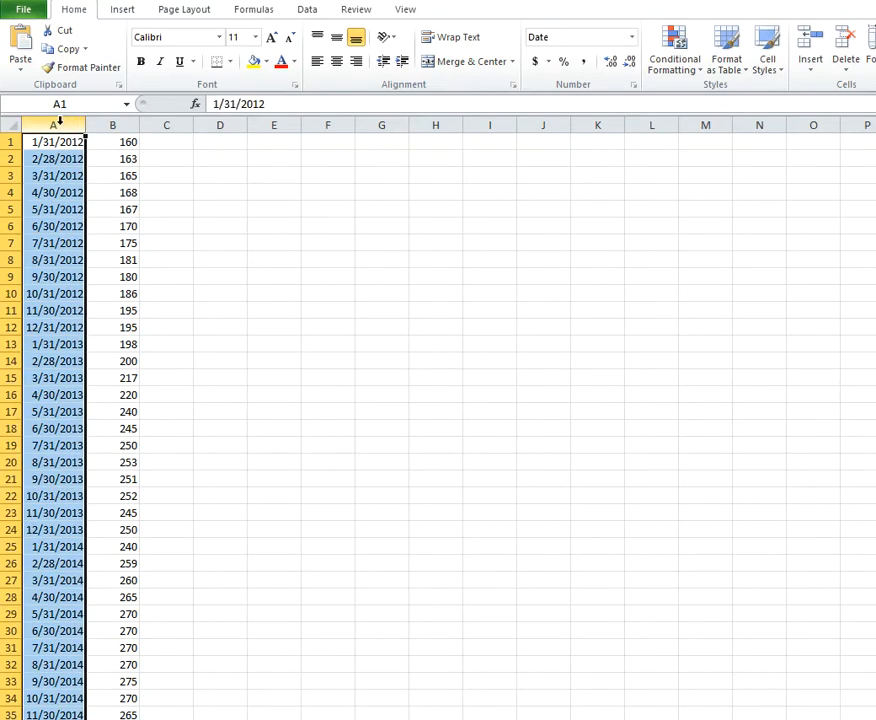
drag(82, 125, 116, 126)
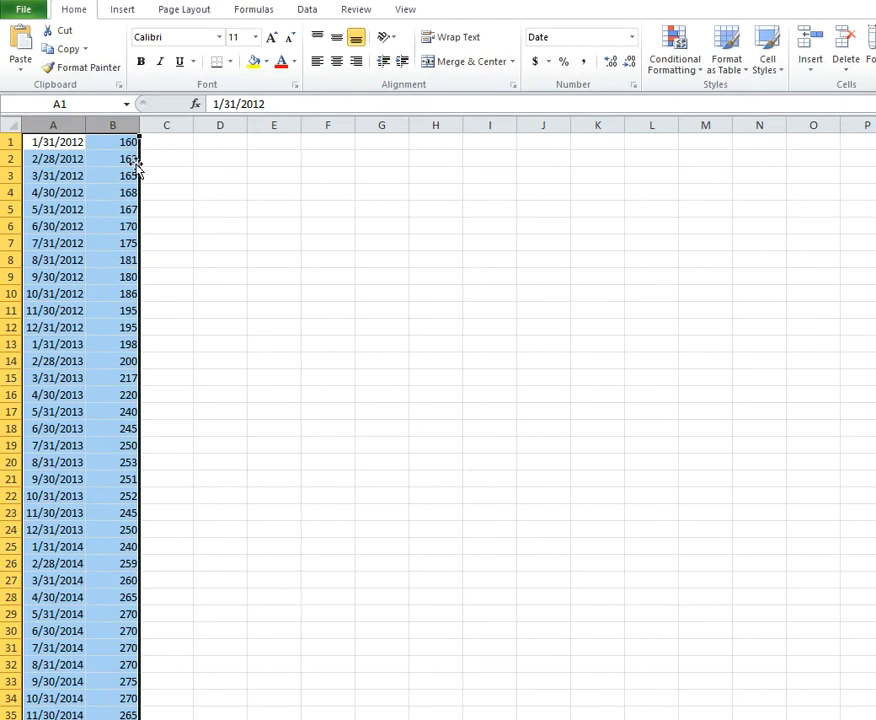
click(123, 11)
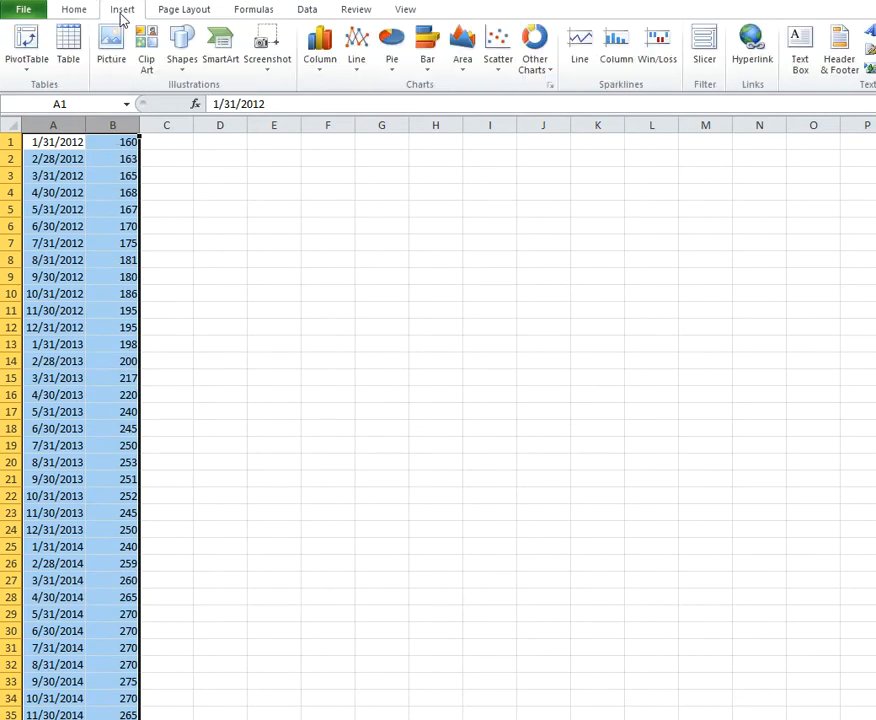
click(319, 50)
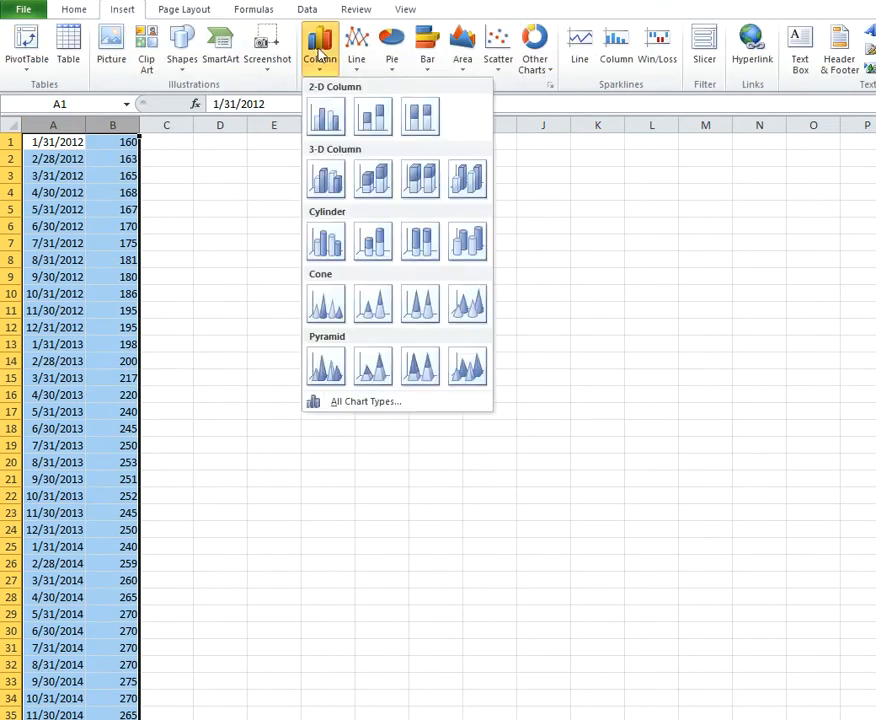
click(333, 120)
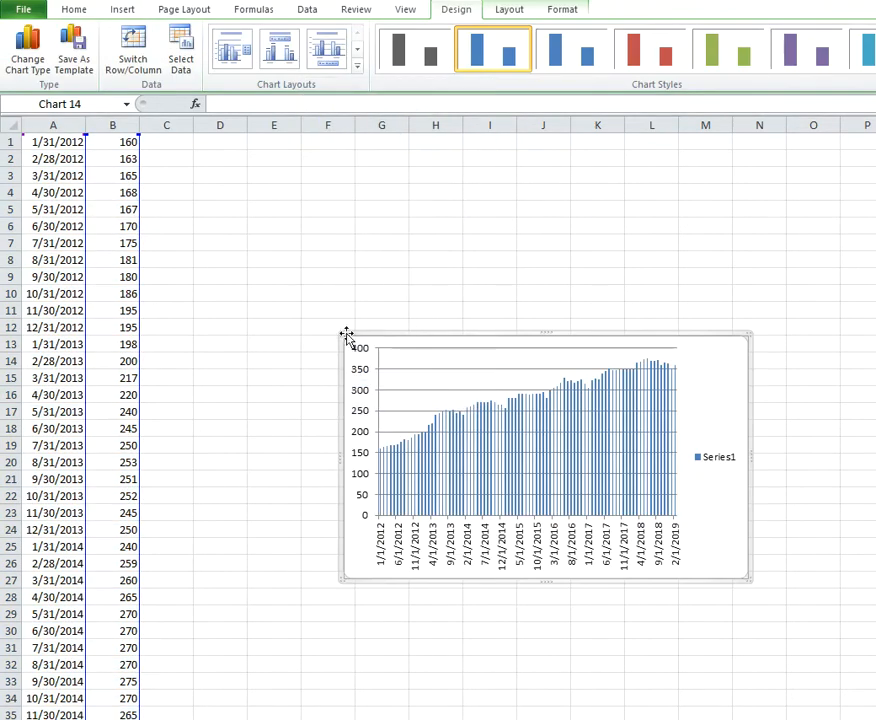
drag(342, 333, 197, 201)
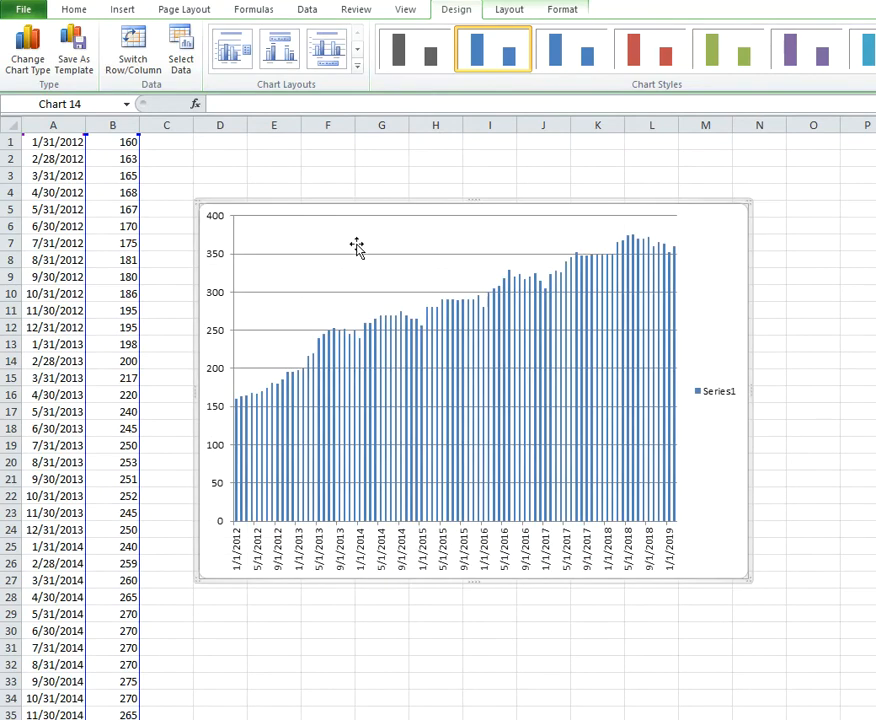
Try the 100% stacked column type on the chart and return it to 2-D clustered column.
click(128, 10)
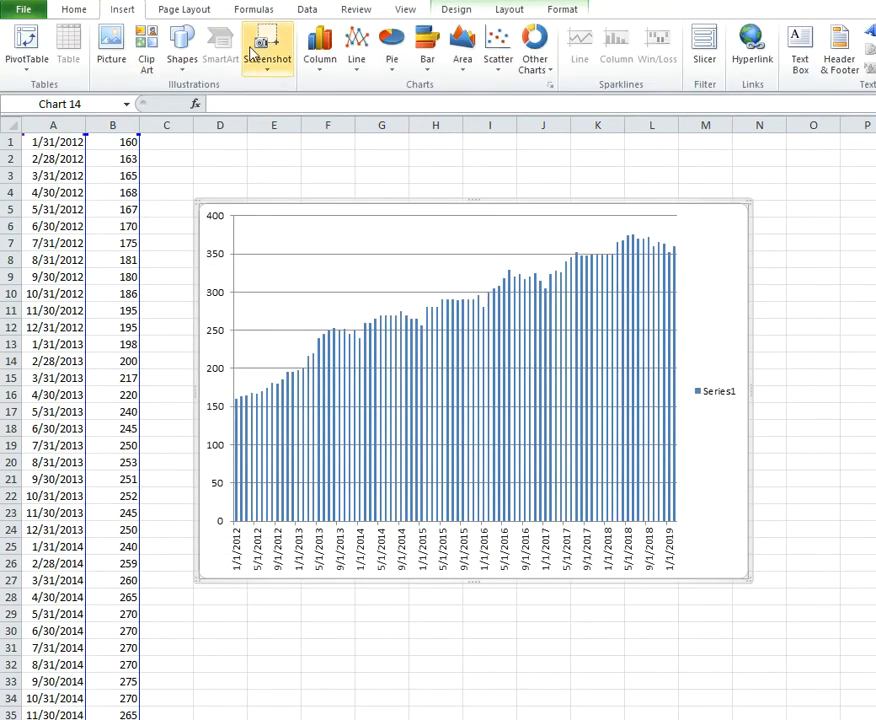
click(319, 58)
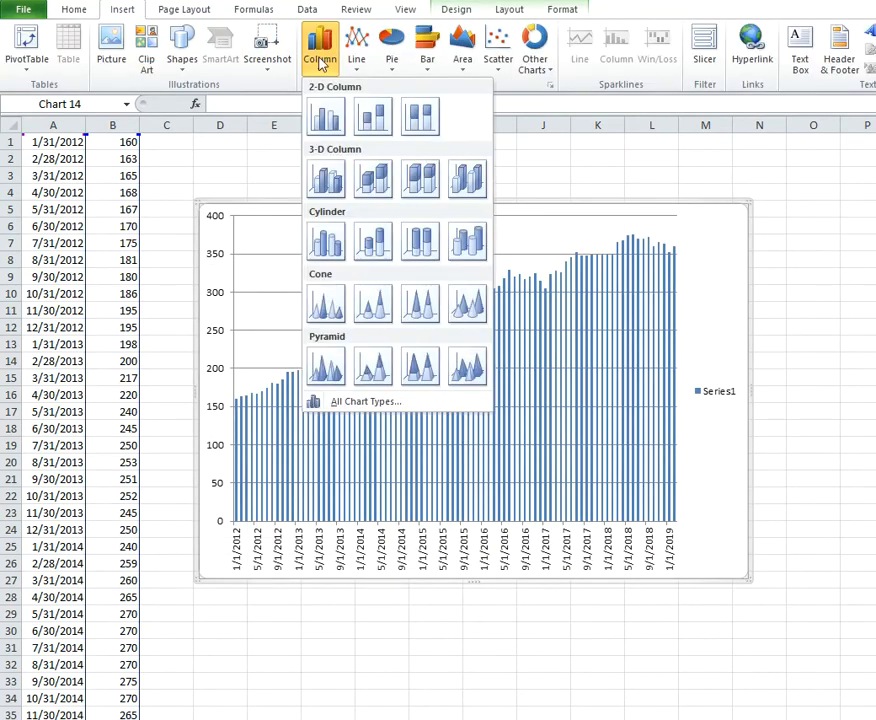
click(420, 118)
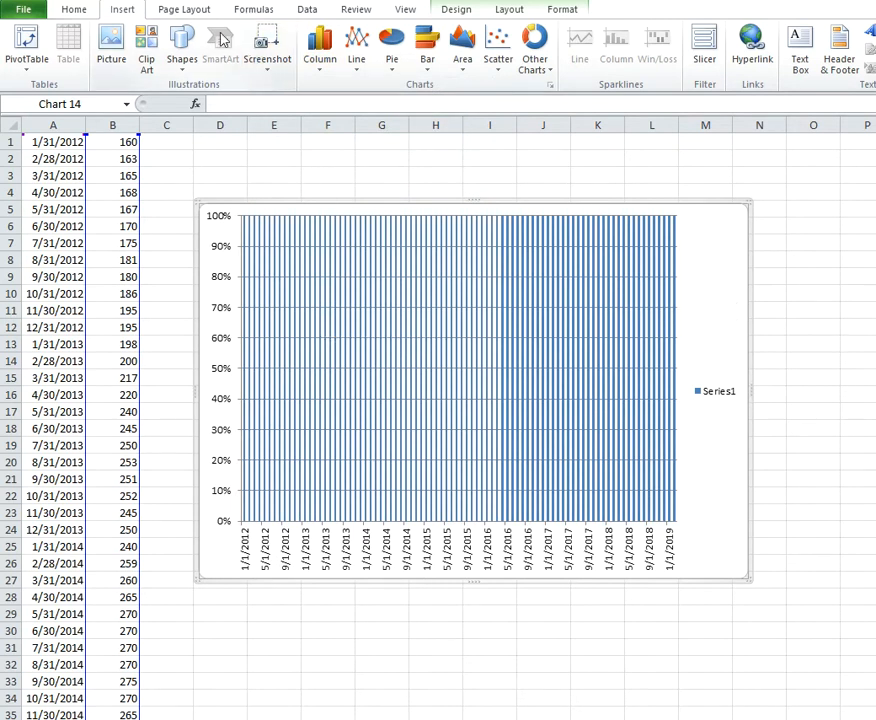
click(320, 58)
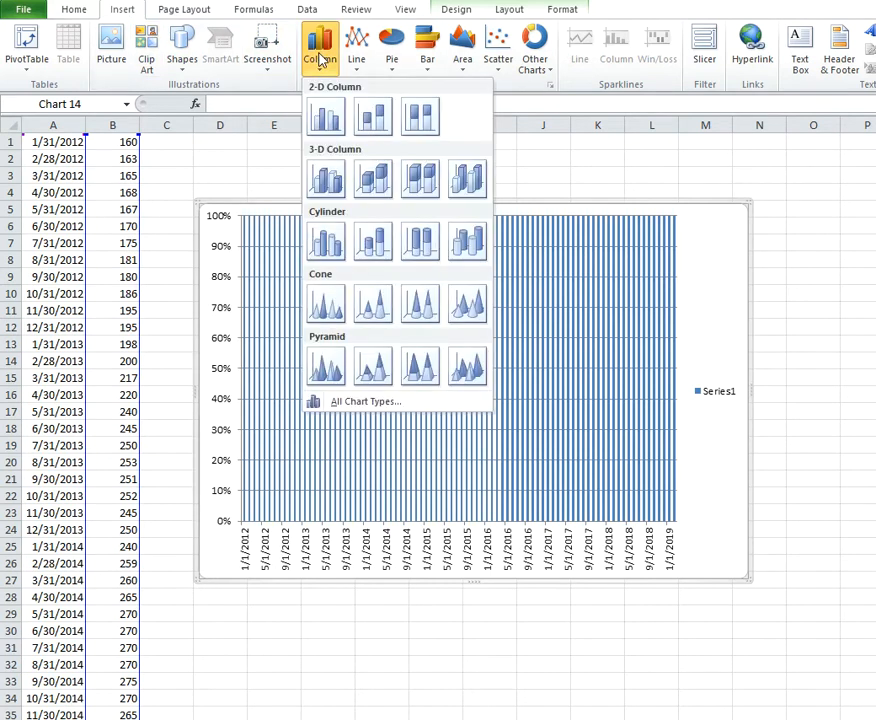
click(326, 116)
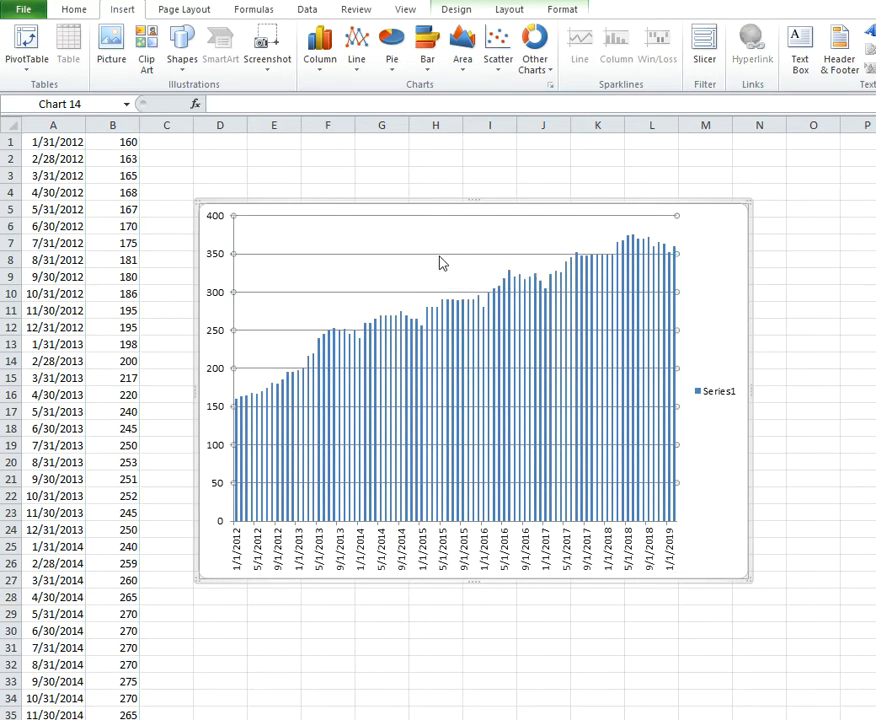
Remove the chart's horizontal gridlines and give the plot area a solid black border line.
double_click(440, 263)
click(477, 234)
click(261, 236)
click(394, 238)
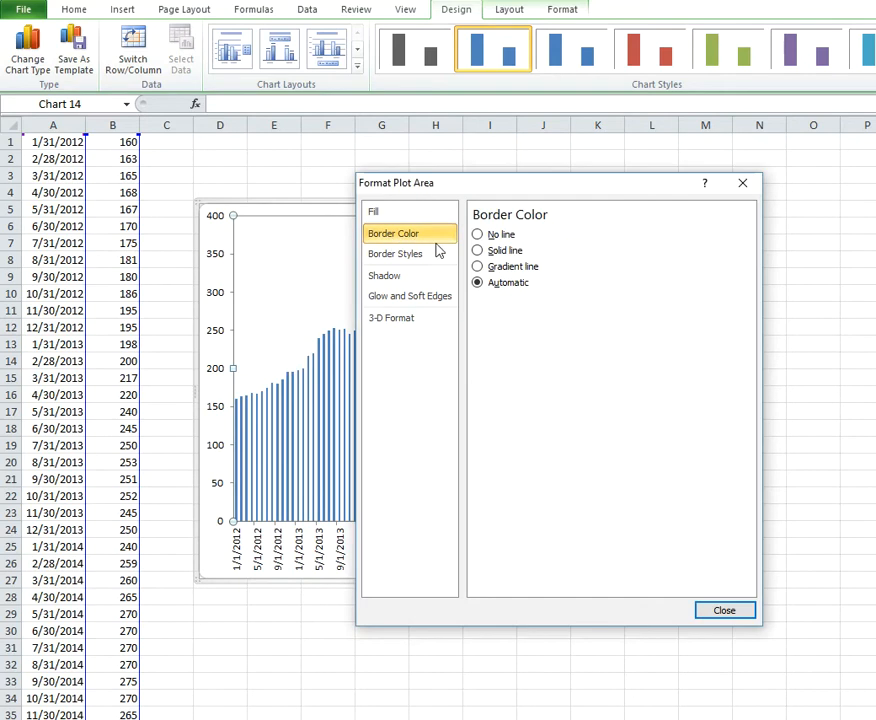
click(500, 251)
click(545, 302)
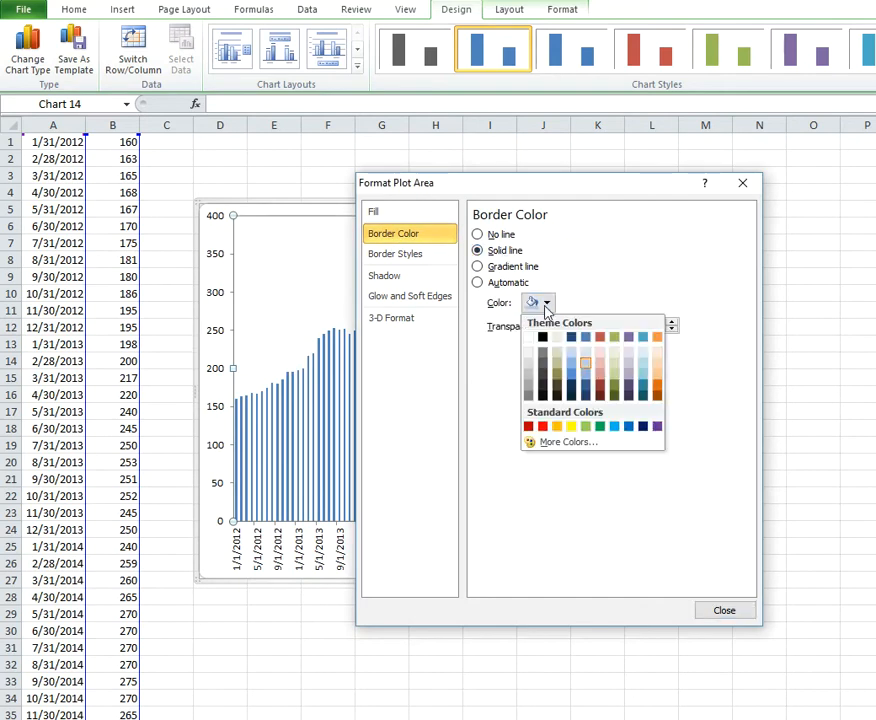
click(571, 362)
click(724, 608)
click(716, 278)
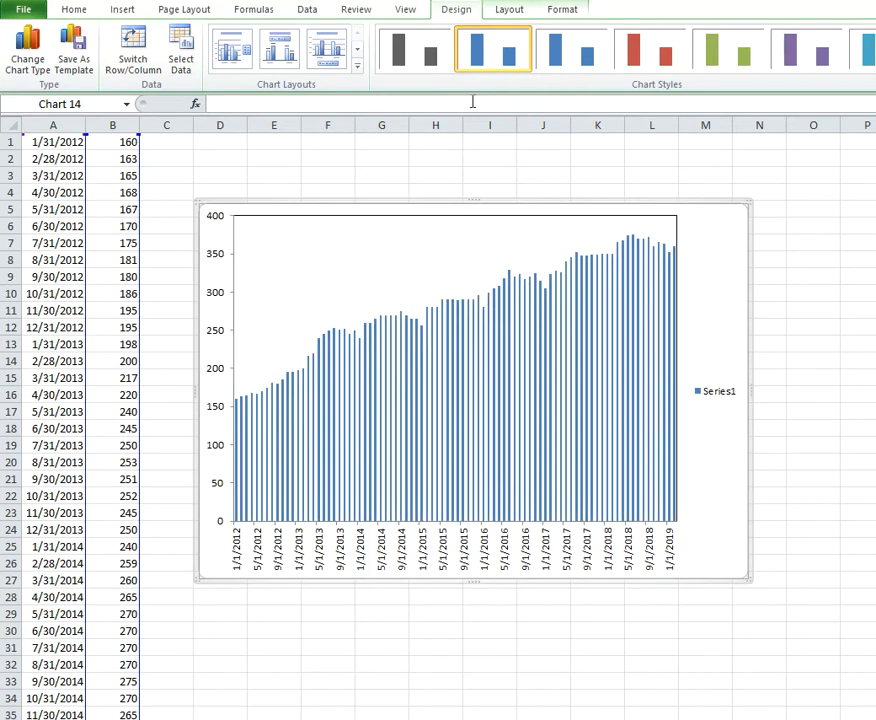
Add a centered overlay chart title reading "Median Price in Sacramento County".
click(502, 12)
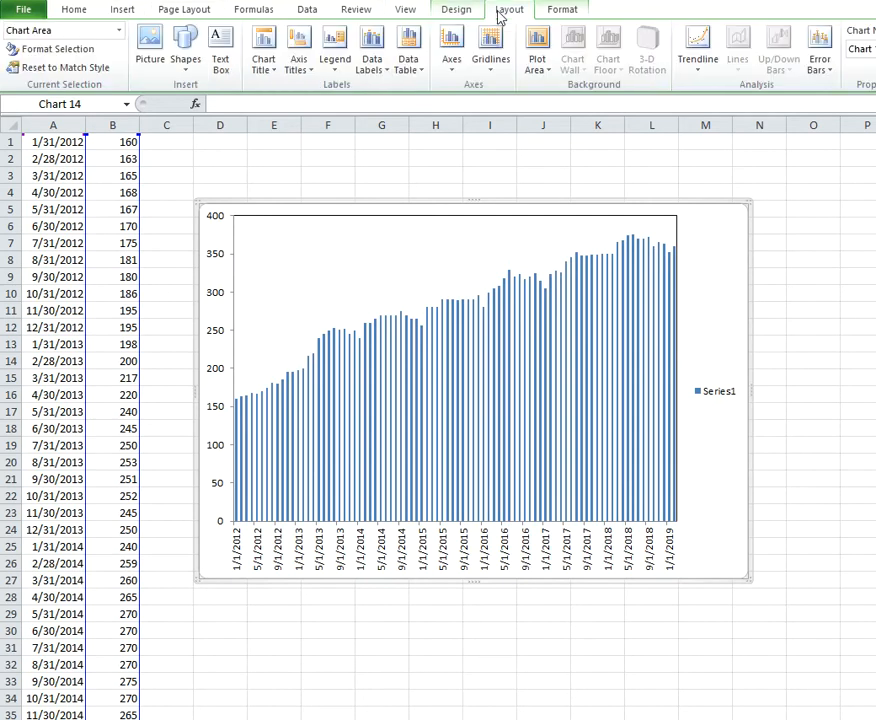
click(265, 66)
click(299, 131)
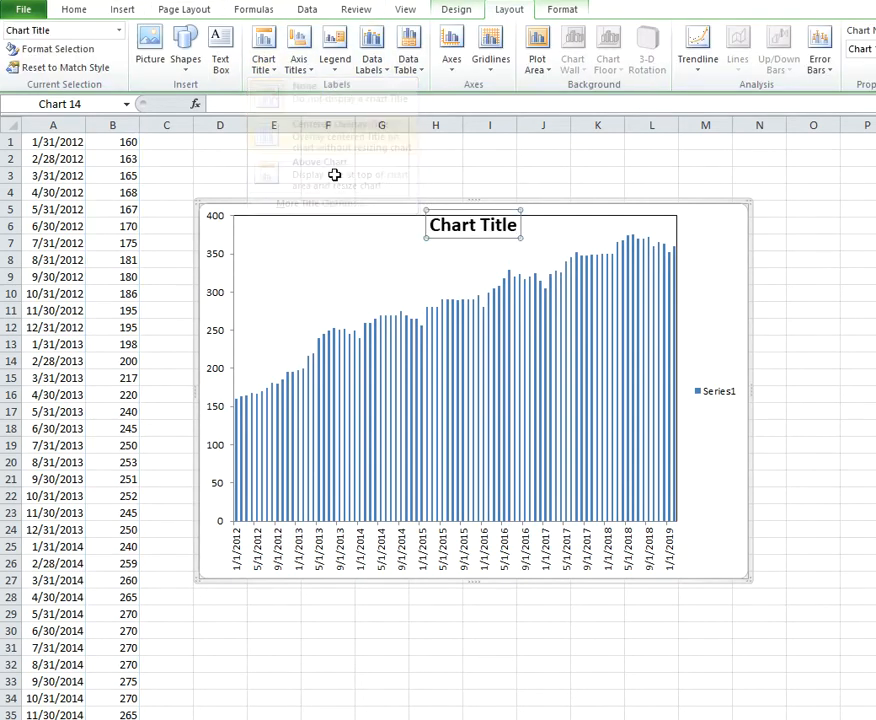
triple_click(464, 225)
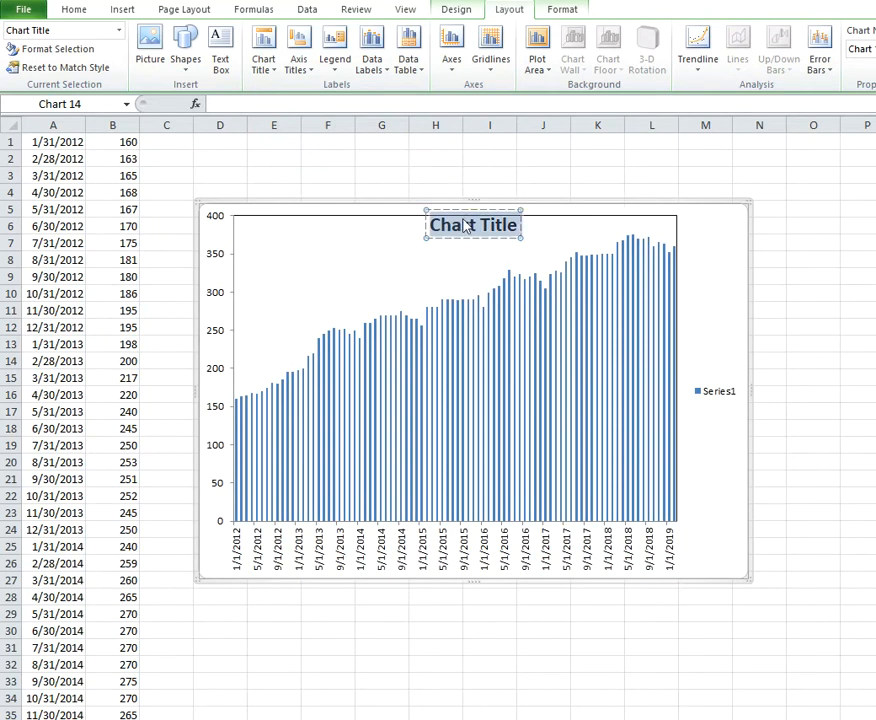
text(Median Price in Sa)
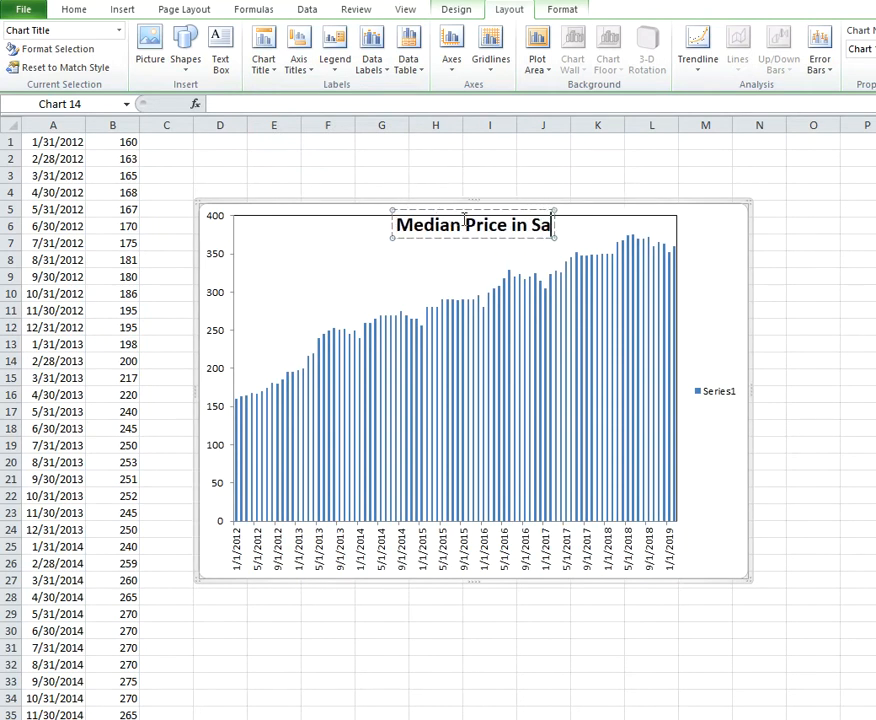
text(cramento County)
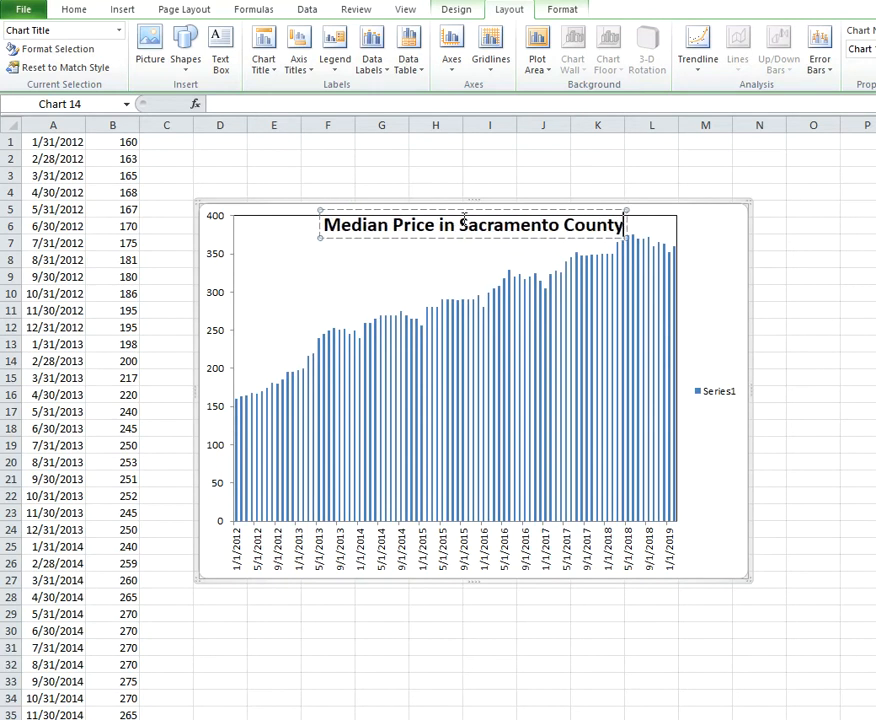
click(716, 240)
Lower the upper edge of the plot area so the columns and border sit just below the chart title.
click(475, 231)
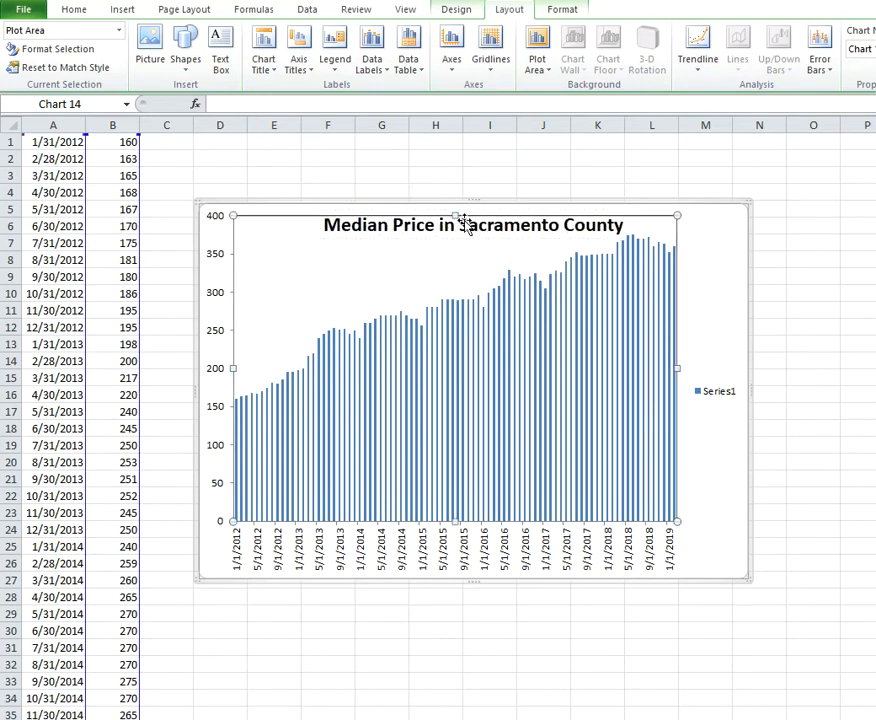
drag(454, 215, 454, 241)
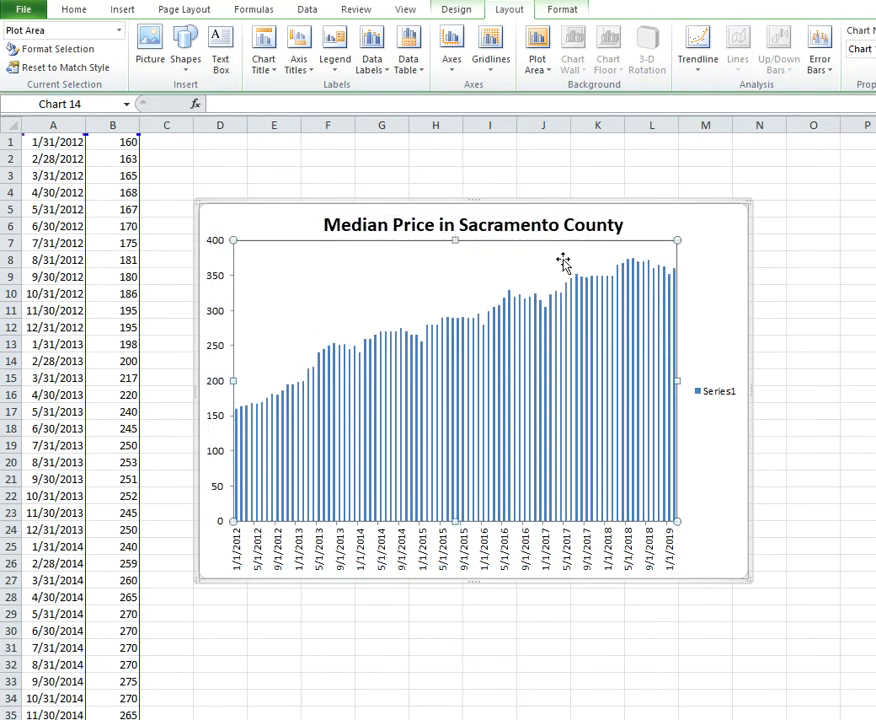
click(698, 280)
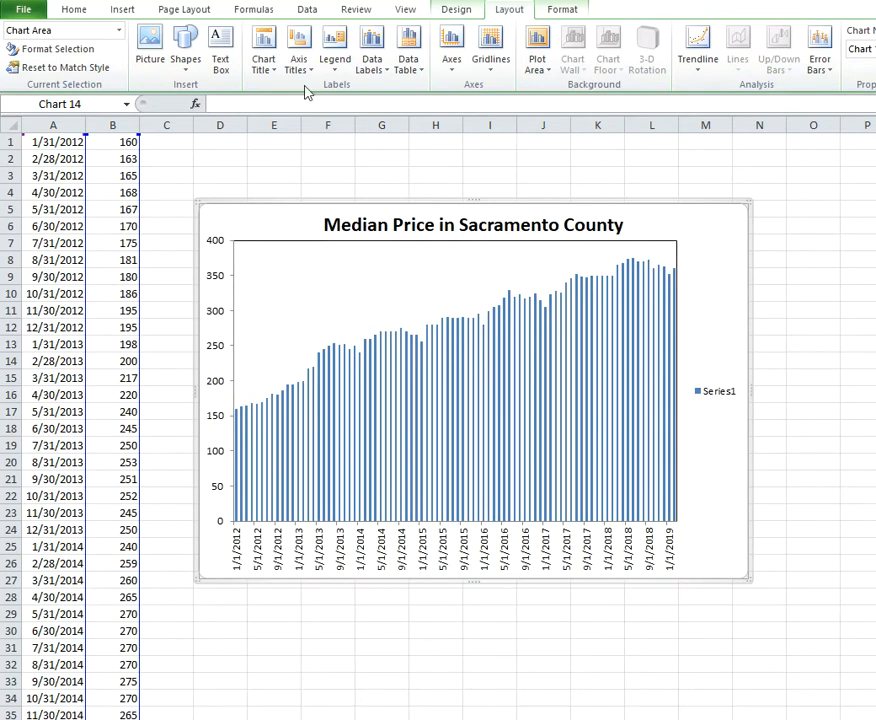
Add a horizontal axis title below the axis reading "January 2012 to March 2019".
click(298, 60)
mouse_move(329, 92)
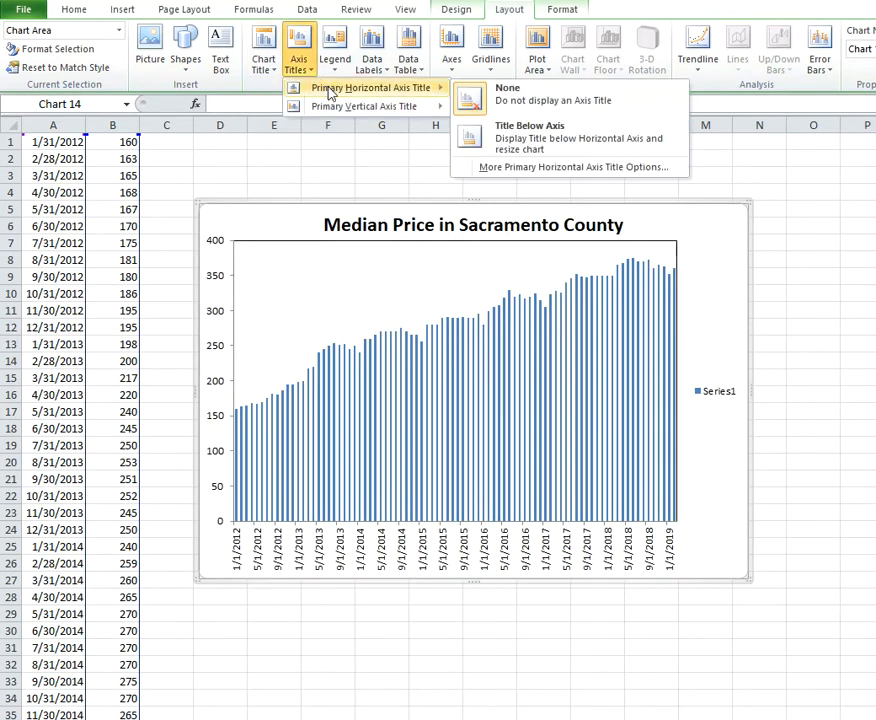
click(512, 136)
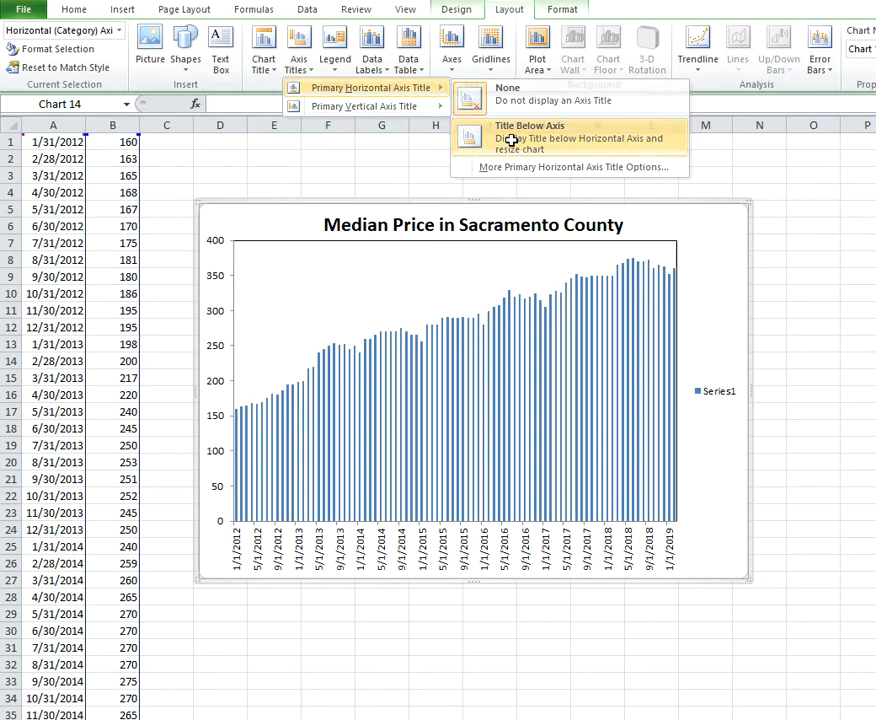
triple_click(458, 569)
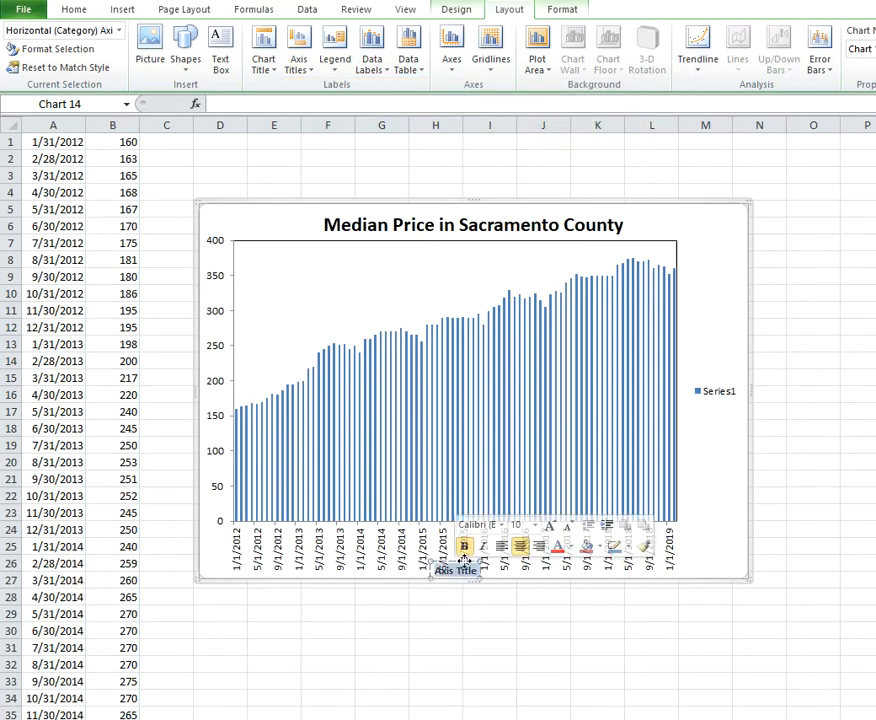
text(January 2012)
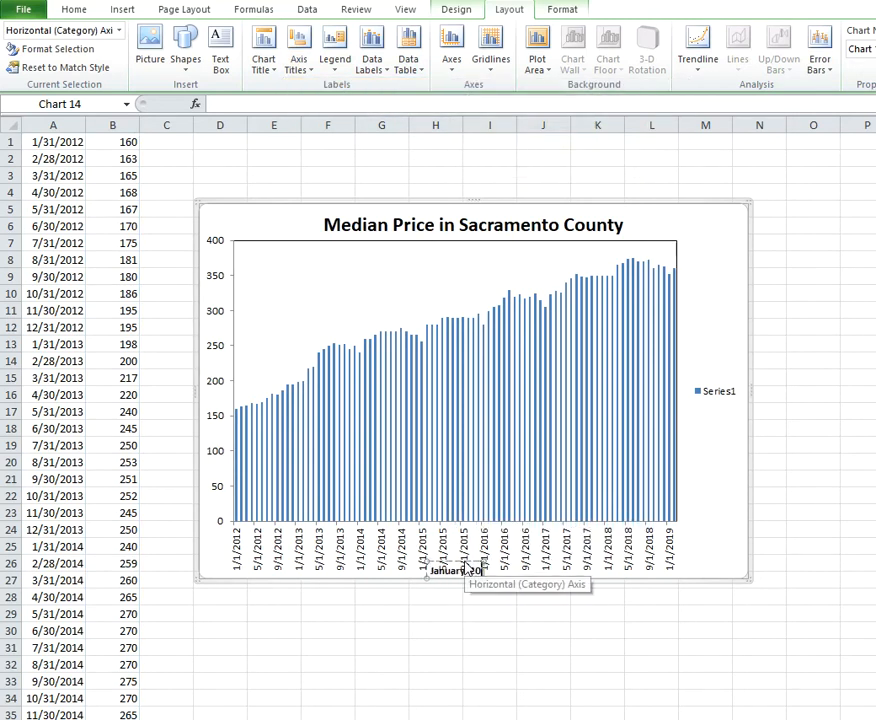
text( to March 2)
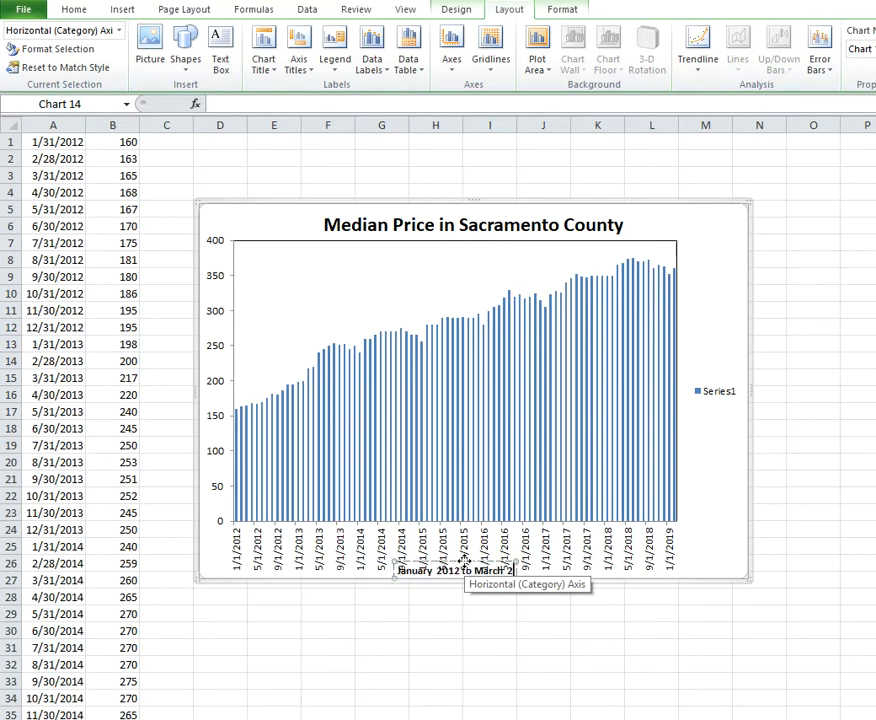
text(019)
click(714, 504)
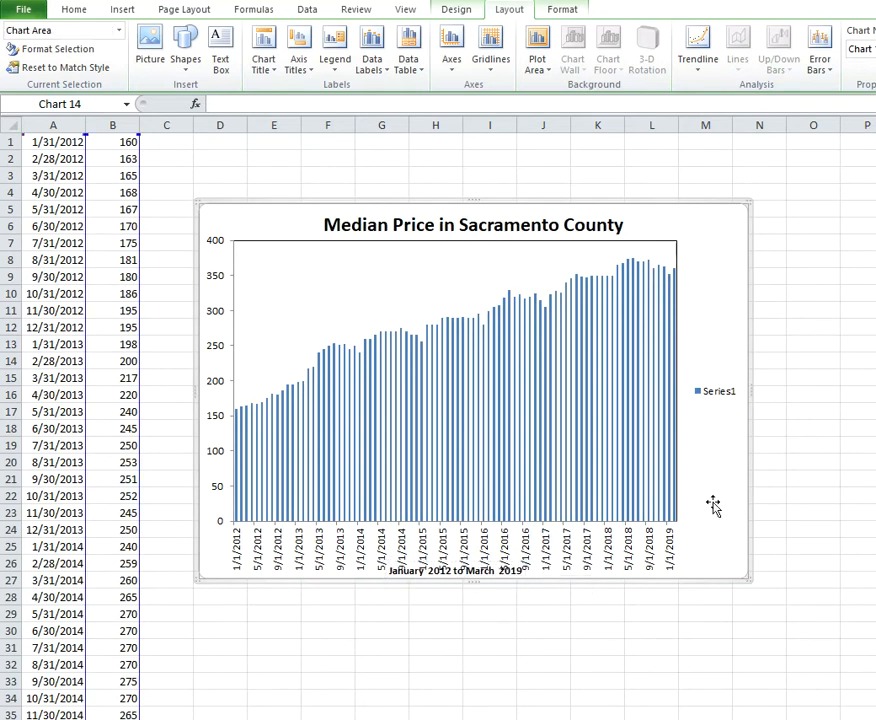
Raise the lower edge of the plot area so the date labels clear the horizontal axis title.
click(471, 276)
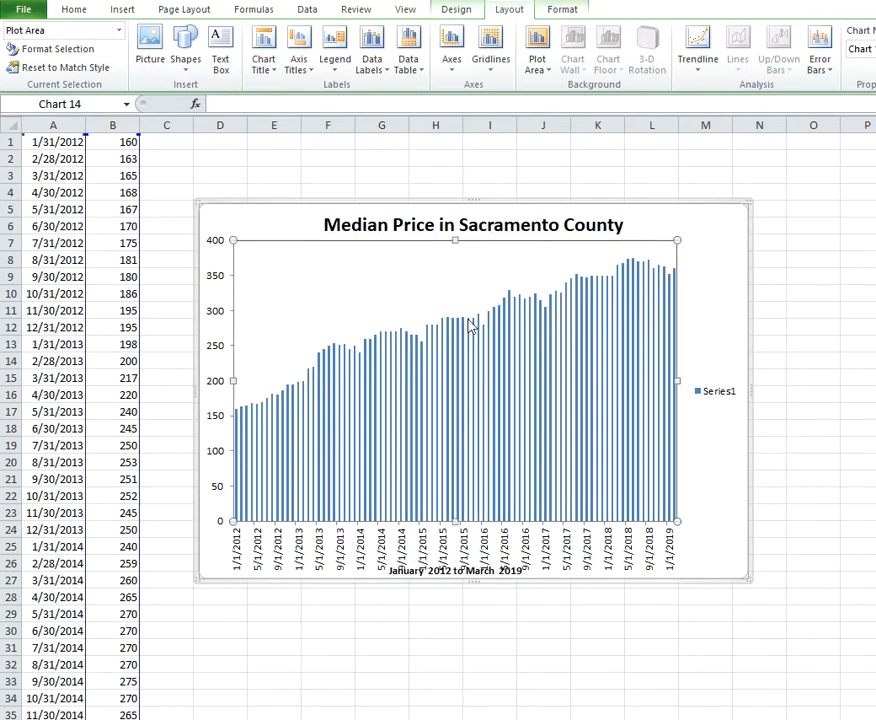
drag(458, 519, 458, 502)
click(696, 484)
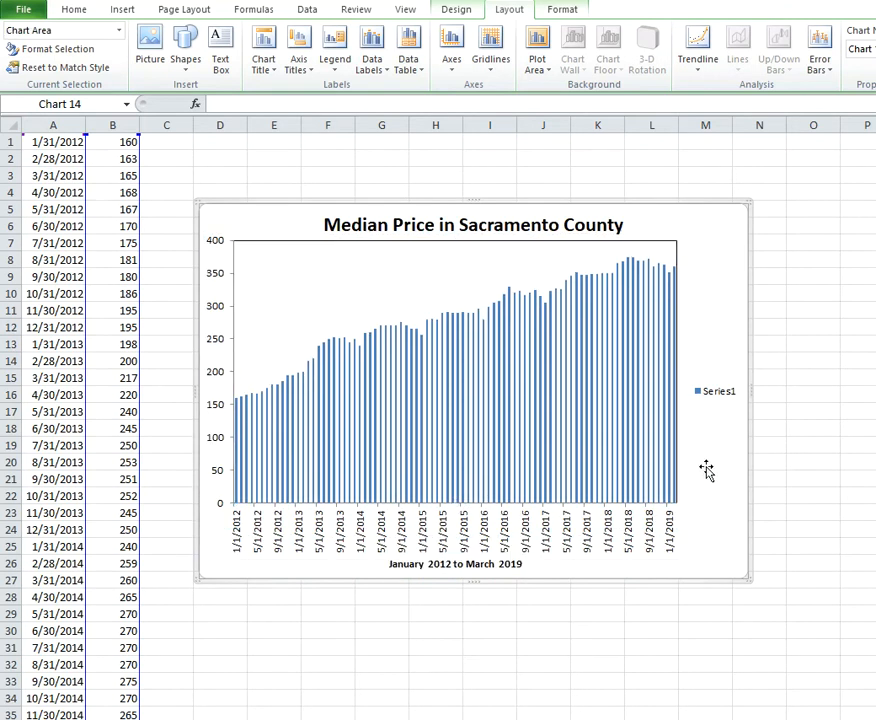
Add a rotated vertical axis title reading "Median Price (single family detached)" and narrow the plot area so the price labels clear it.
click(310, 76)
mouse_move(344, 94)
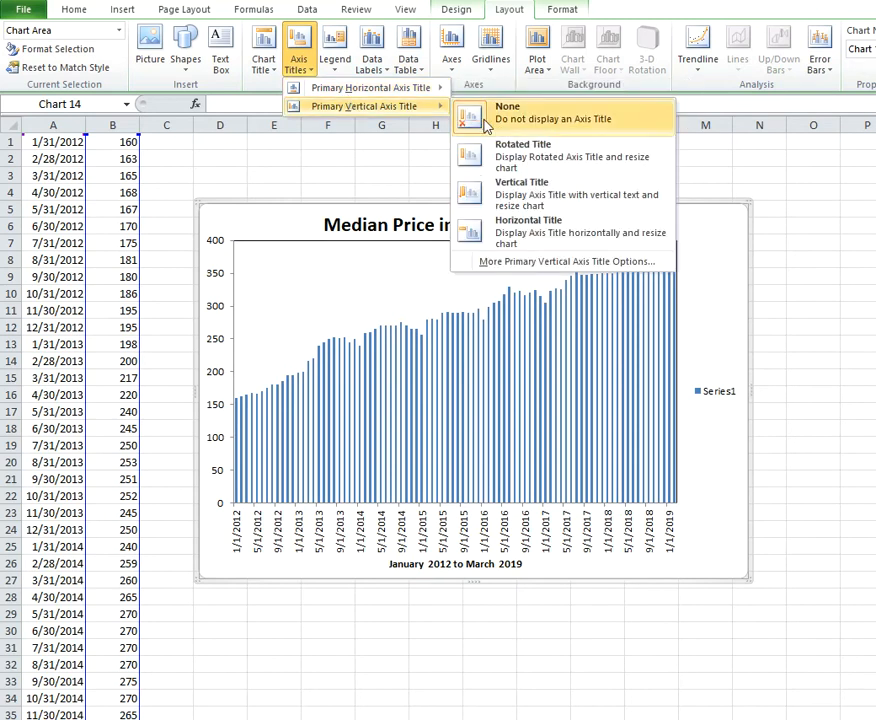
click(524, 166)
drag(205, 367, 205, 378)
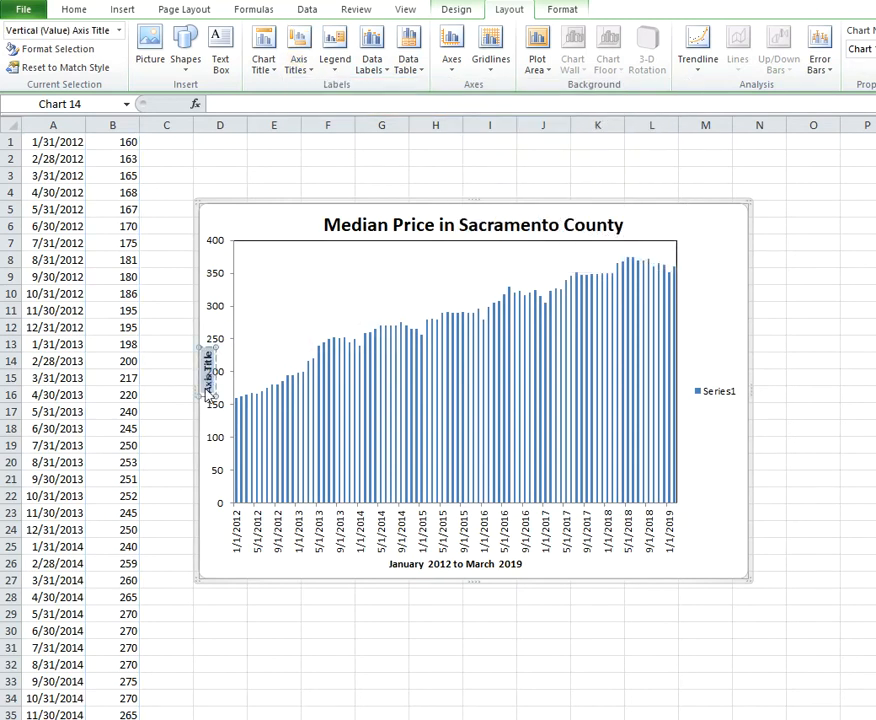
text(Median Price)
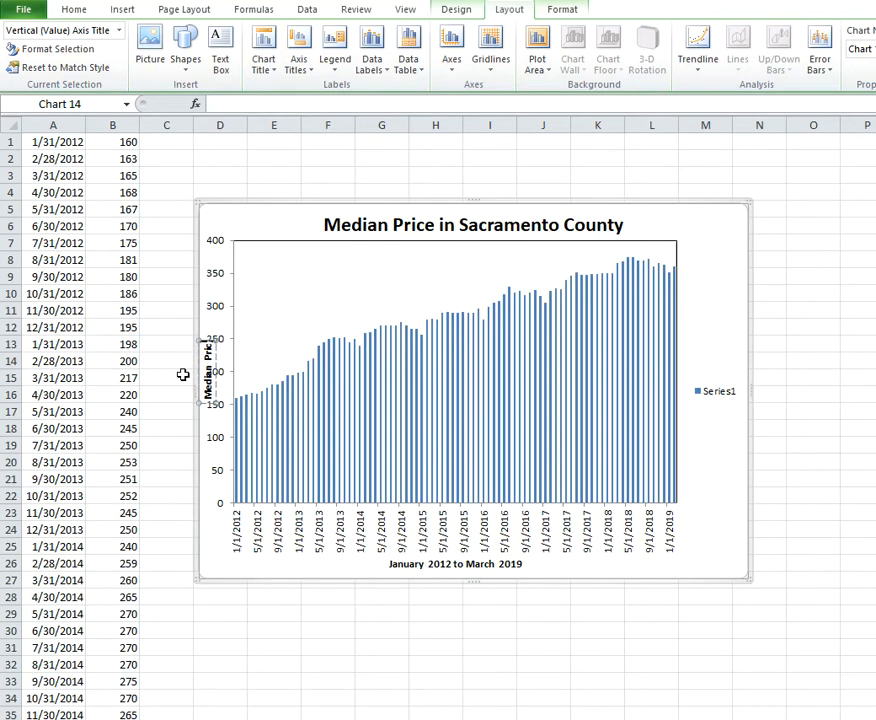
text( (single famil)
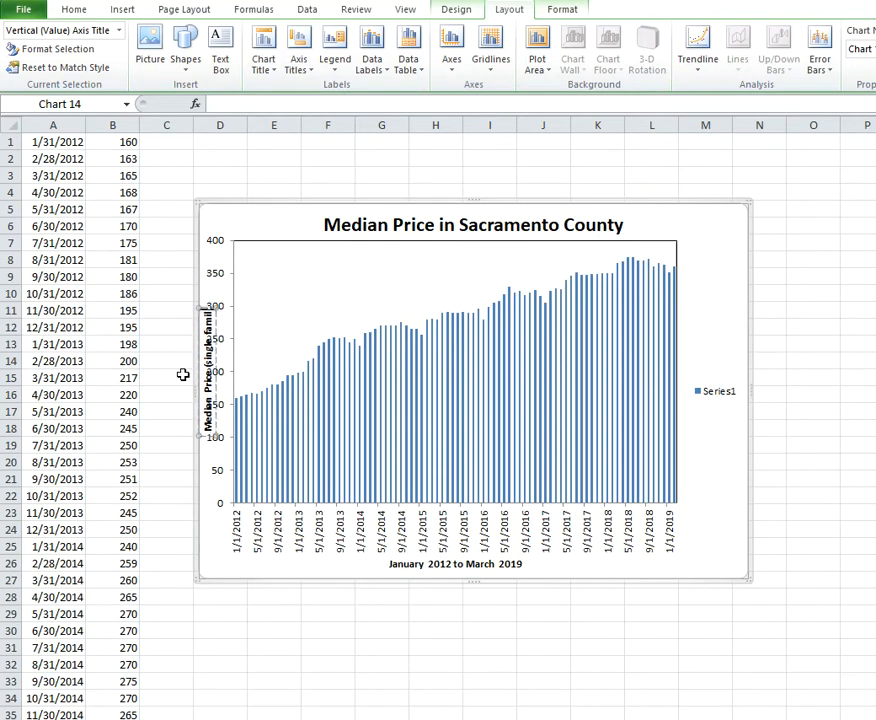
text(y dwached))
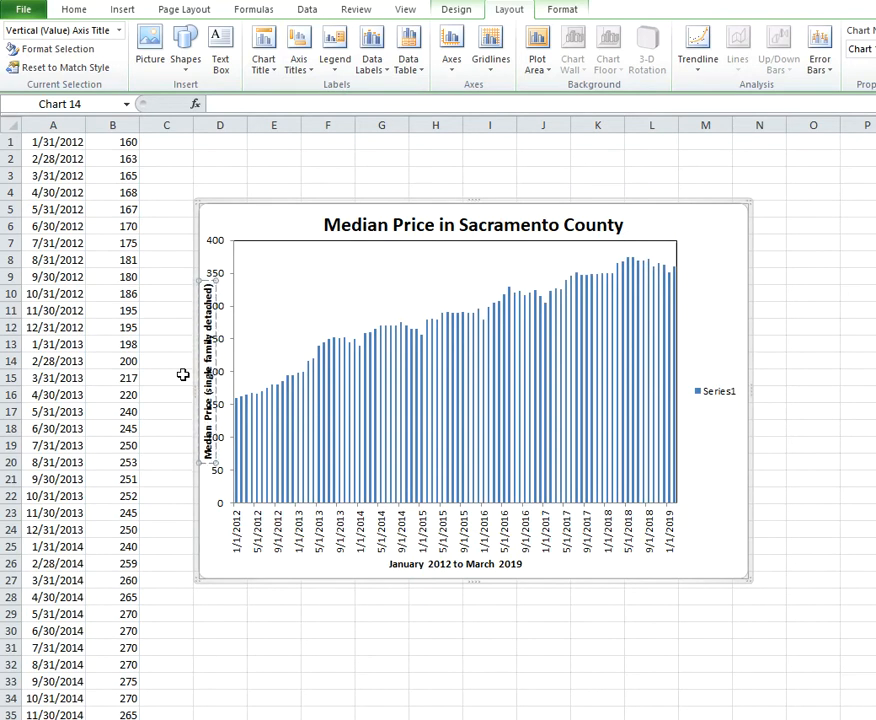
click(240, 360)
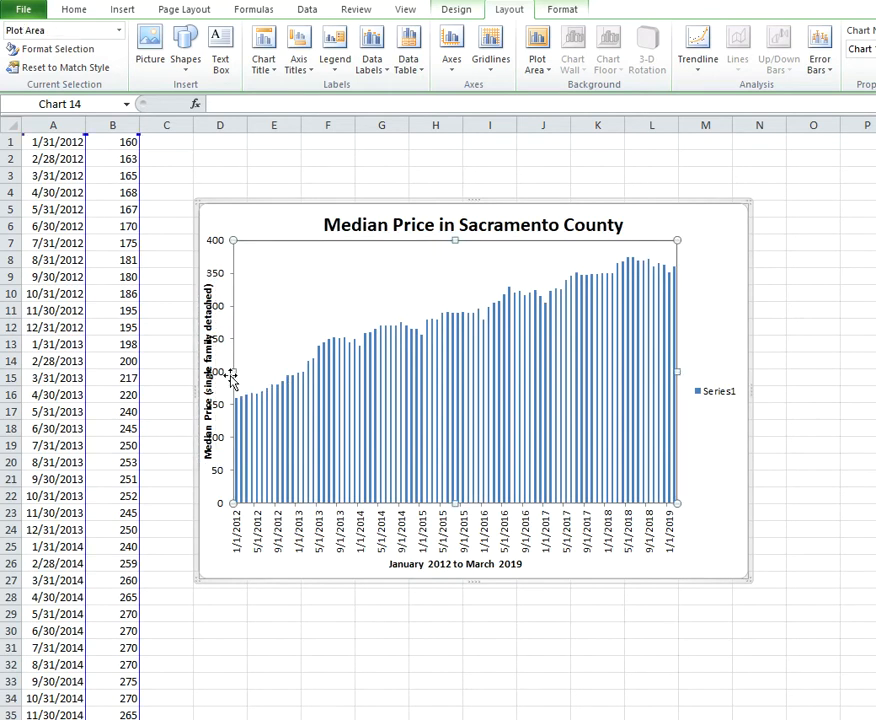
drag(236, 372, 250, 372)
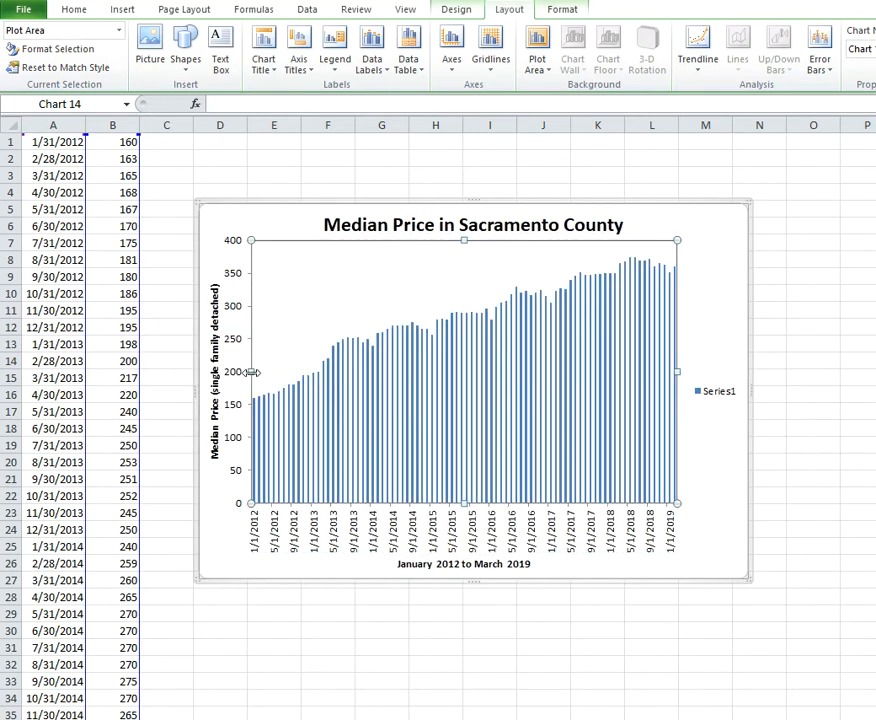
Rename the chart's data series as "Median Price" in its data source.
right_click(724, 397)
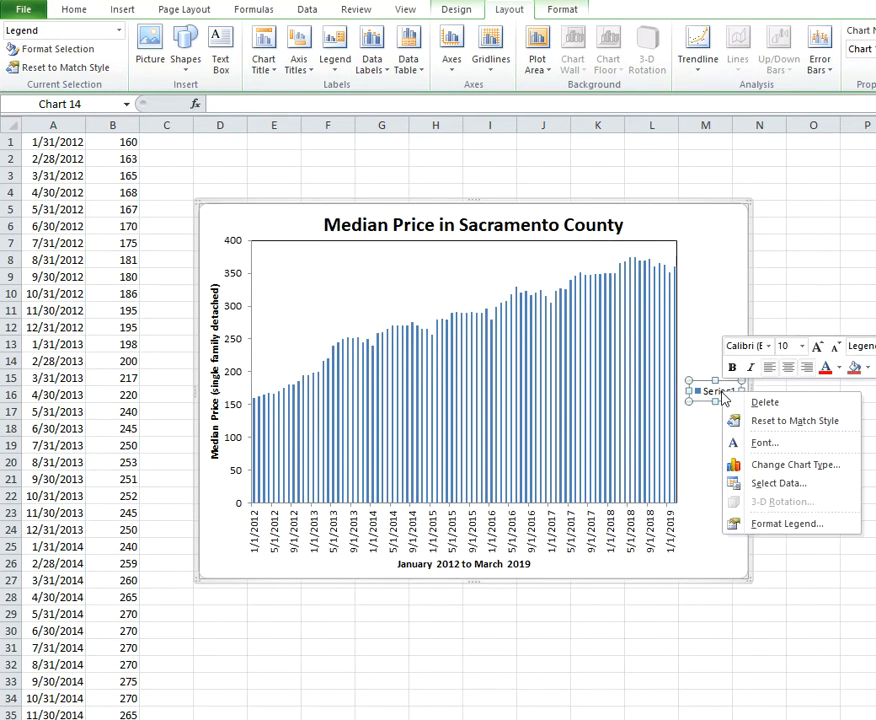
click(775, 483)
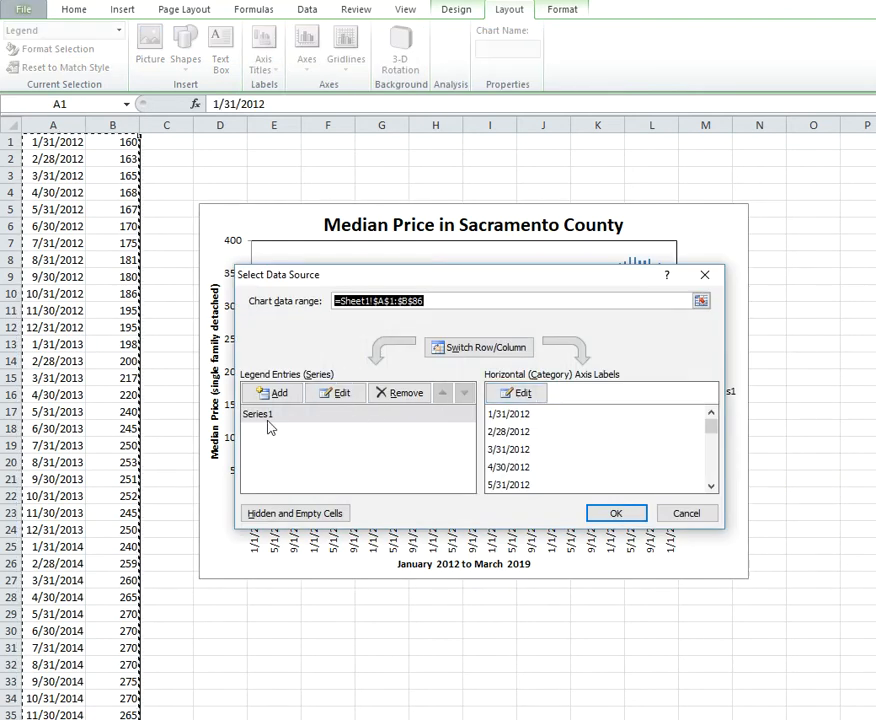
click(268, 416)
click(341, 395)
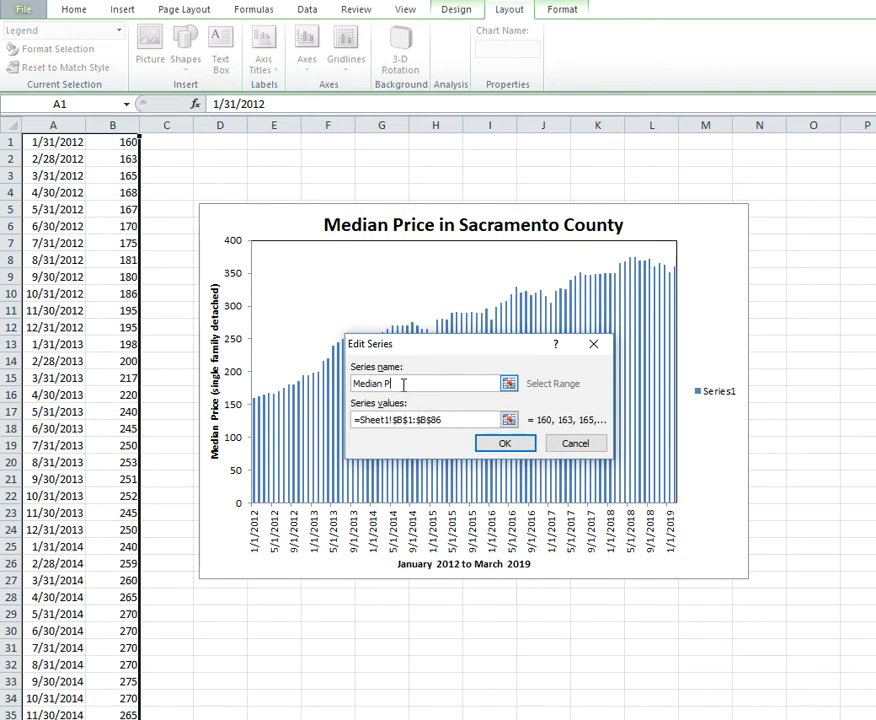
click(512, 446)
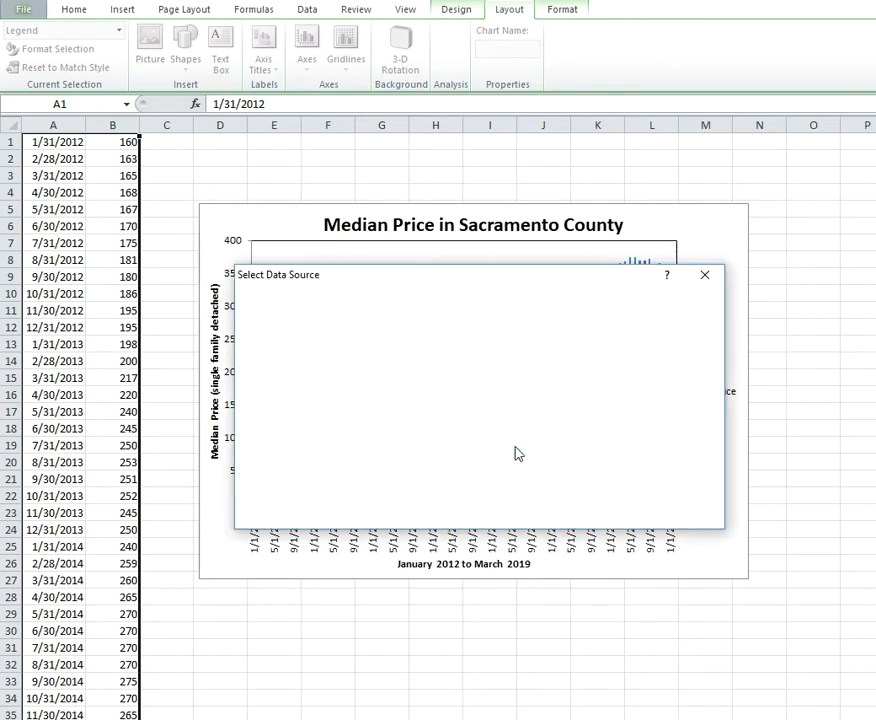
click(616, 513)
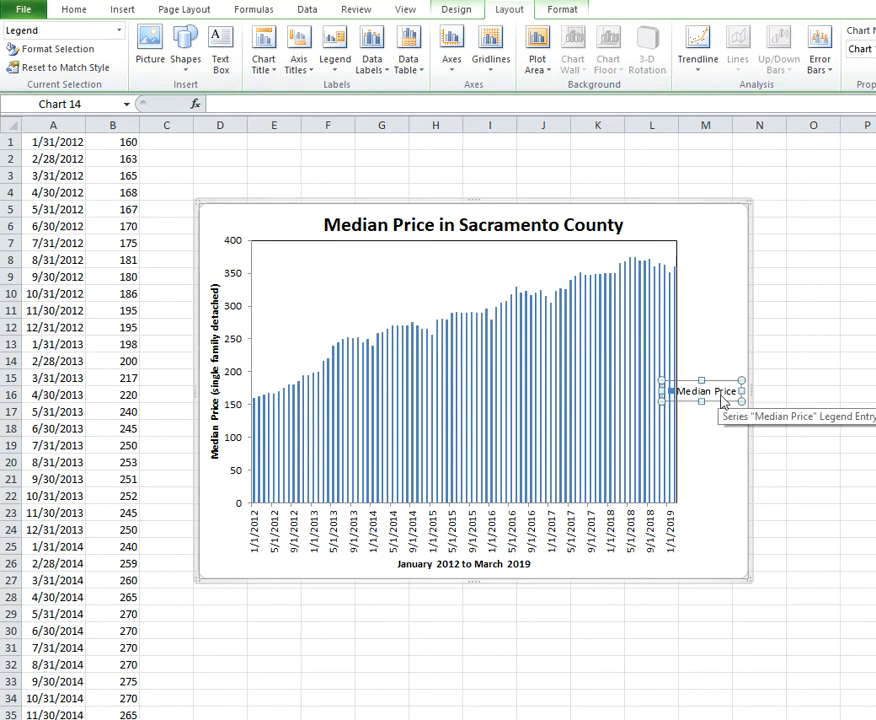
Set the legend position to Bottom.
right_click(723, 401)
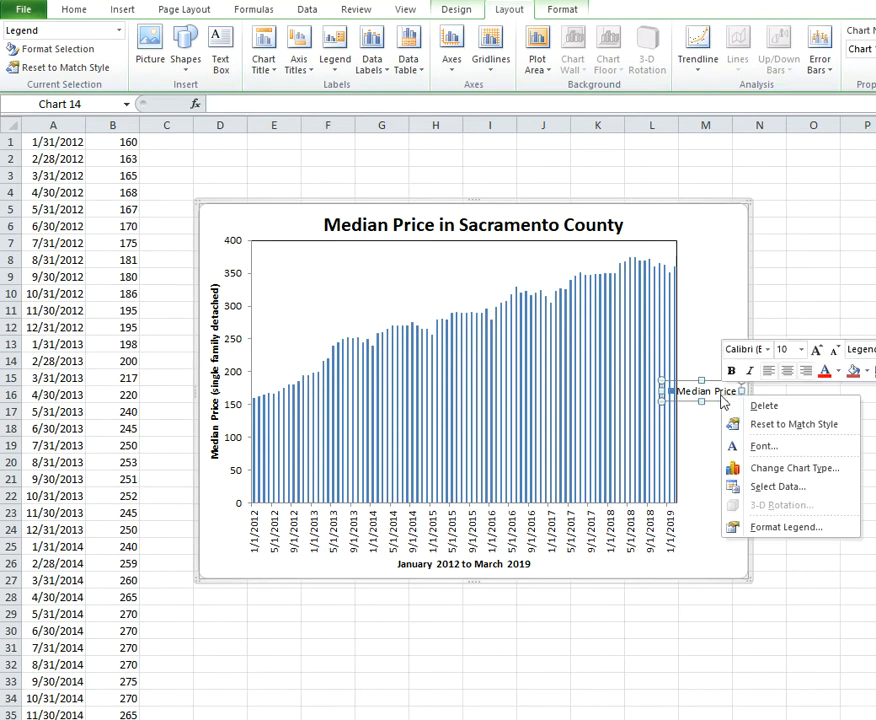
click(776, 526)
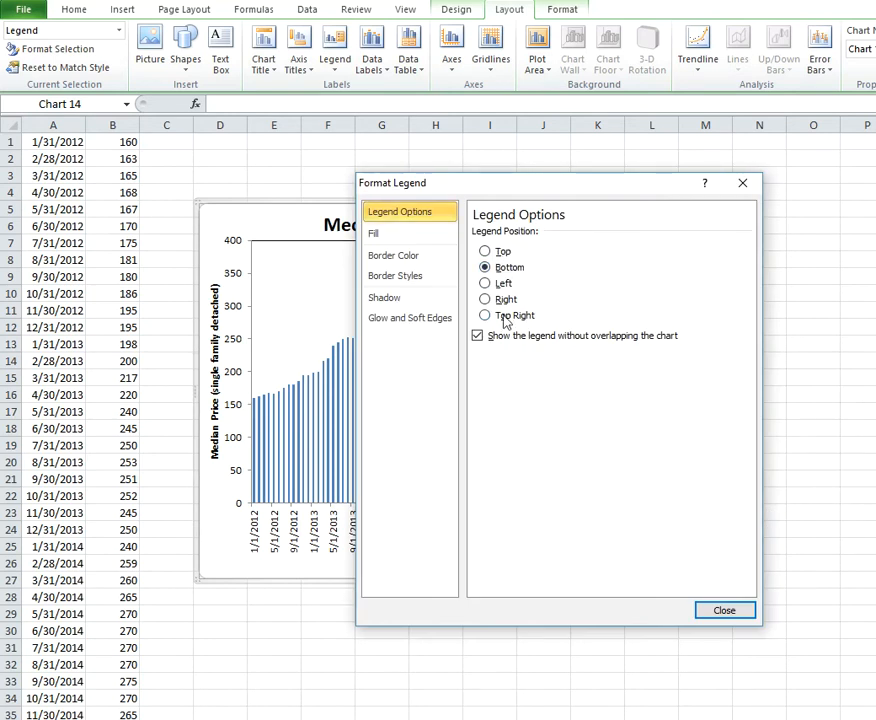
click(721, 612)
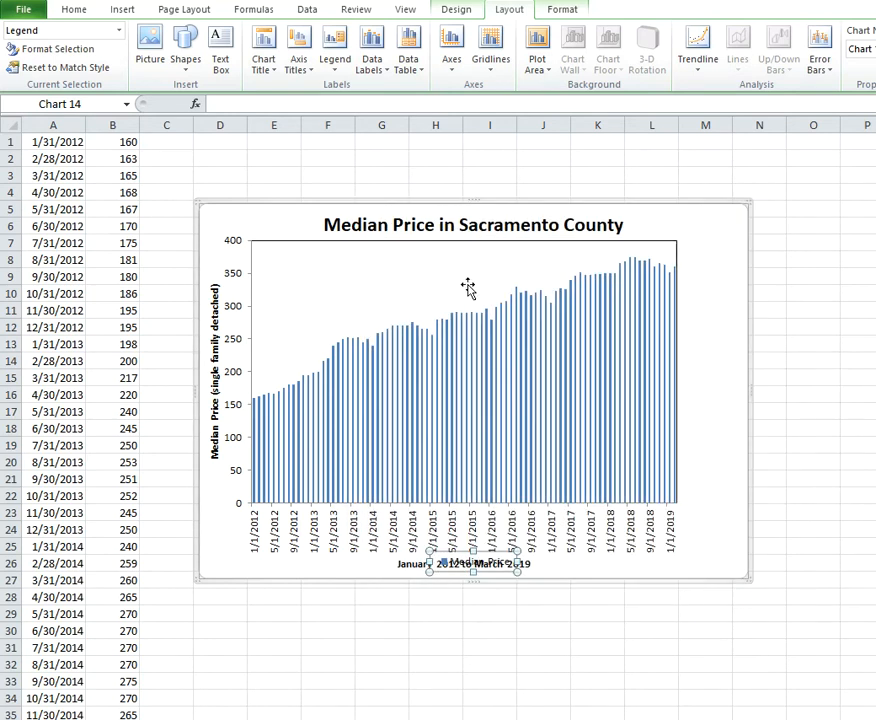
Raise the lower edge of the plot area so the horizontal axis title sits above the legend.
click(467, 283)
click(481, 468)
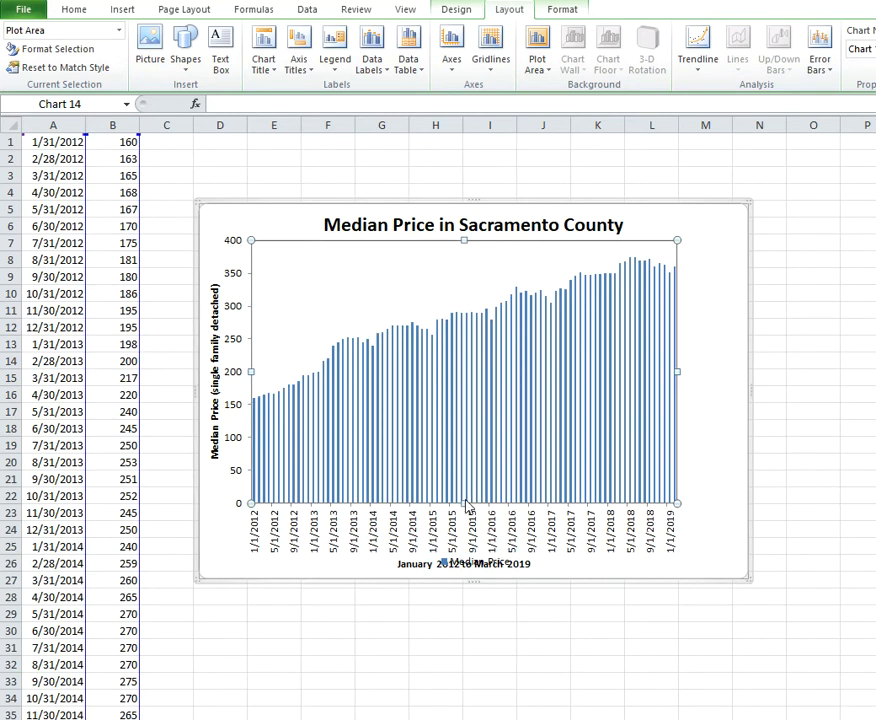
click(467, 507)
click(467, 455)
drag(467, 507, 463, 479)
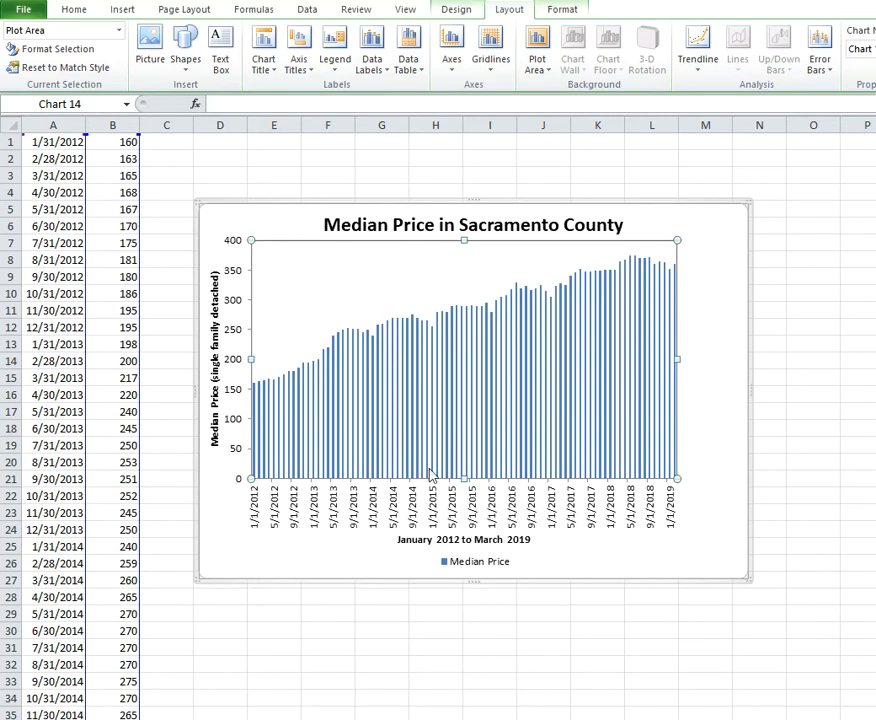
Delete the legend and extend the plot area down into the freed space, keeping the horizontal axis title inside the chart.
click(483, 568)
key(Delete)
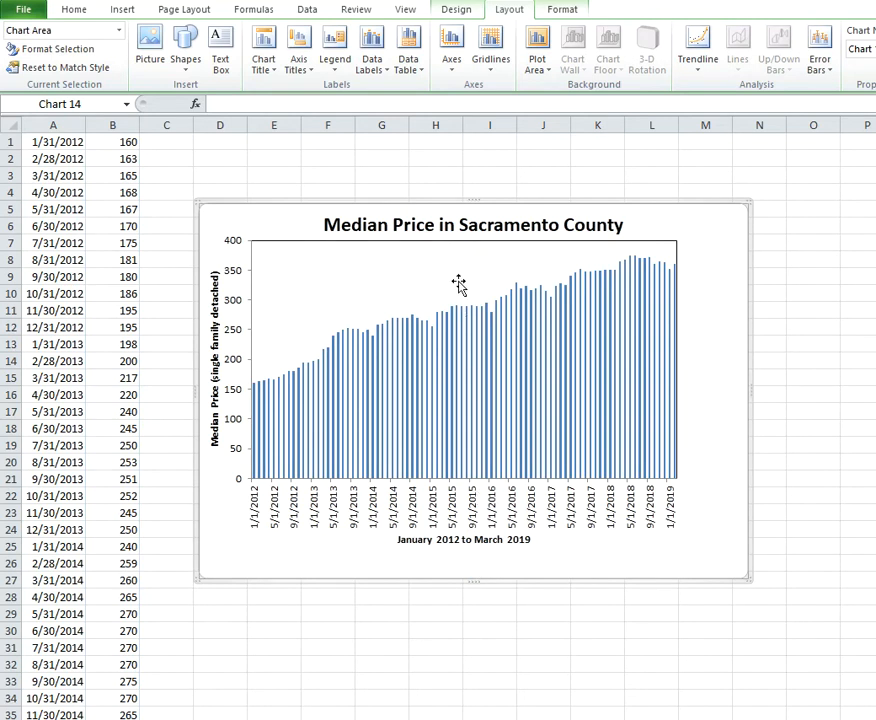
click(466, 437)
drag(463, 473, 455, 502)
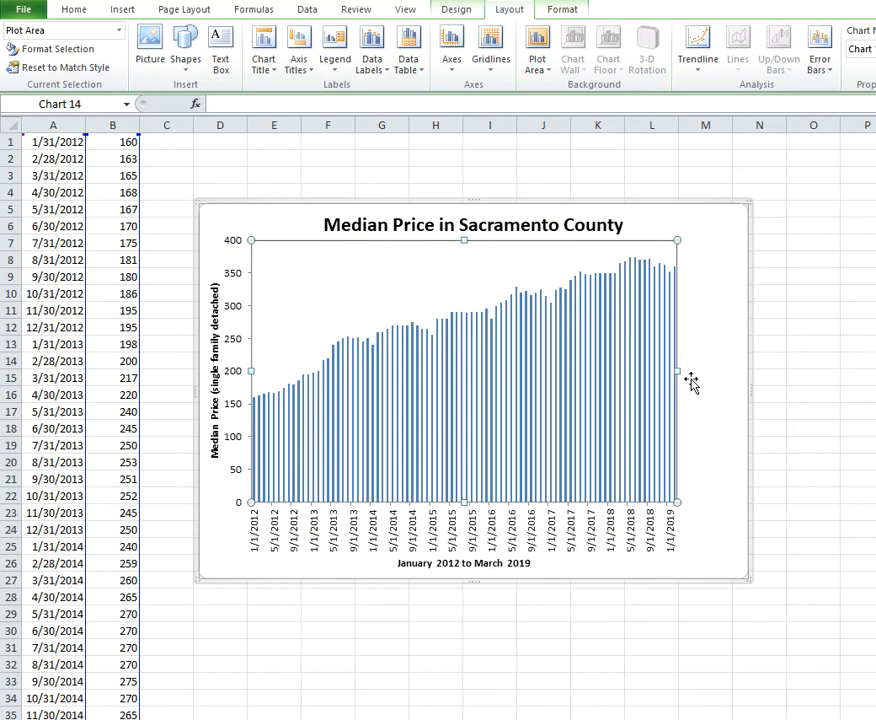
Narrow the whole chart from its right side and widen the plot area to nearly fill the chart's width.
drag(748, 391, 676, 391)
click(560, 270)
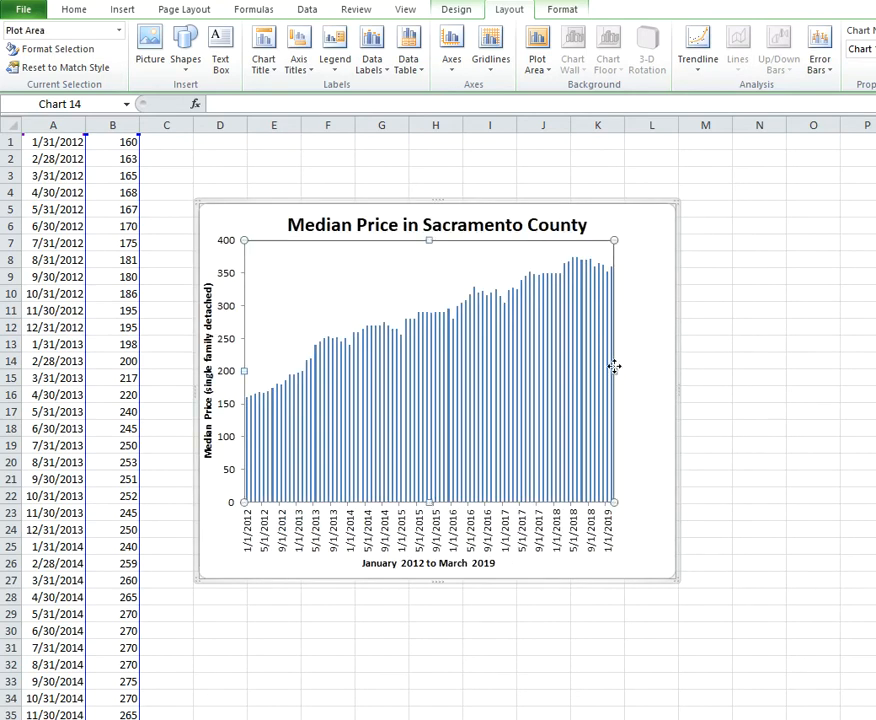
drag(614, 370, 666, 368)
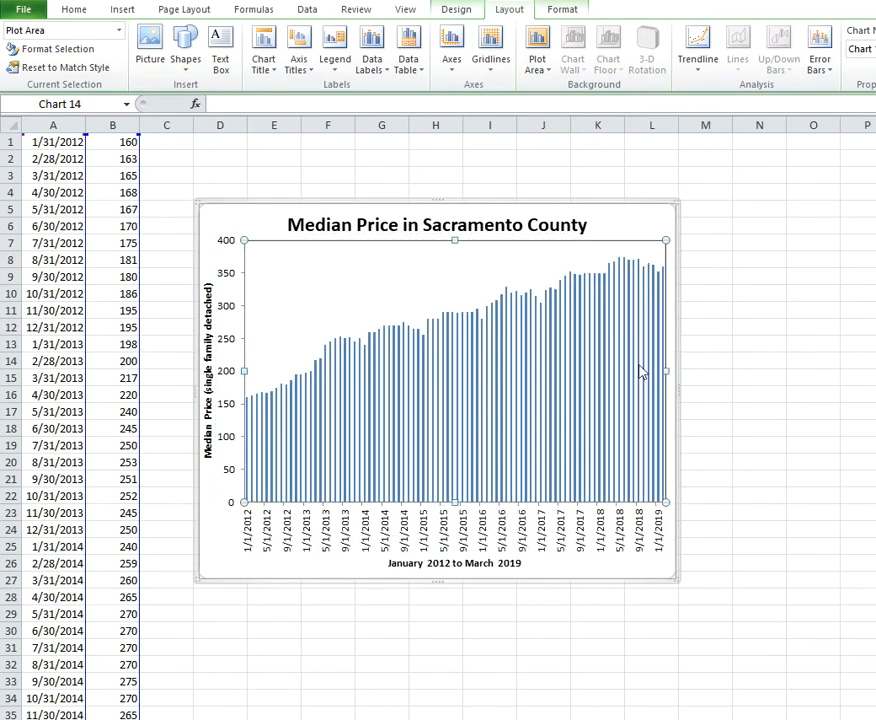
Give the Median Price columns a solid fill in a lighter shade of the theme blue.
right_click(530, 364)
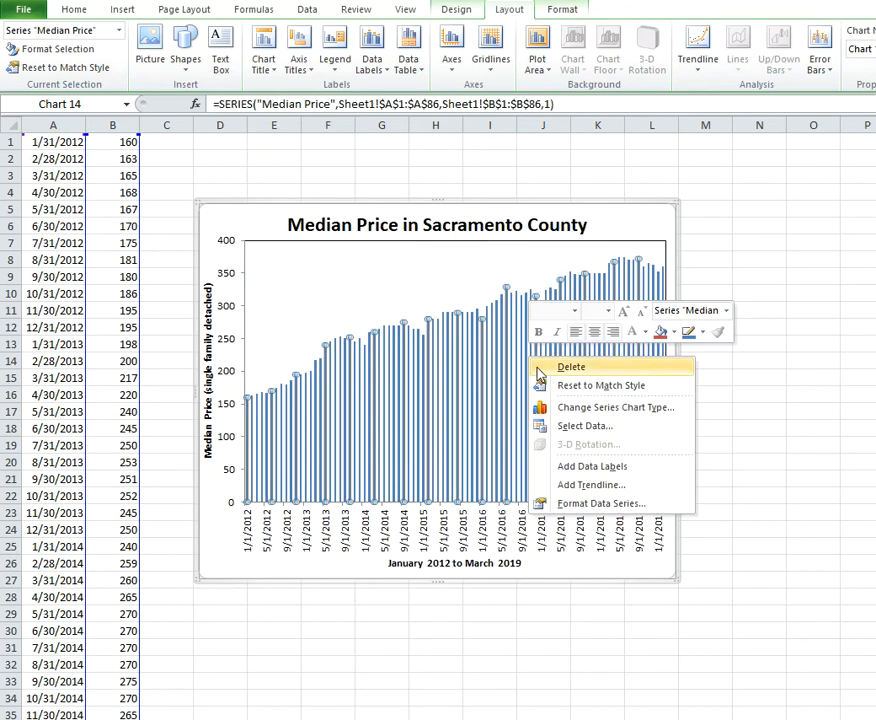
click(590, 504)
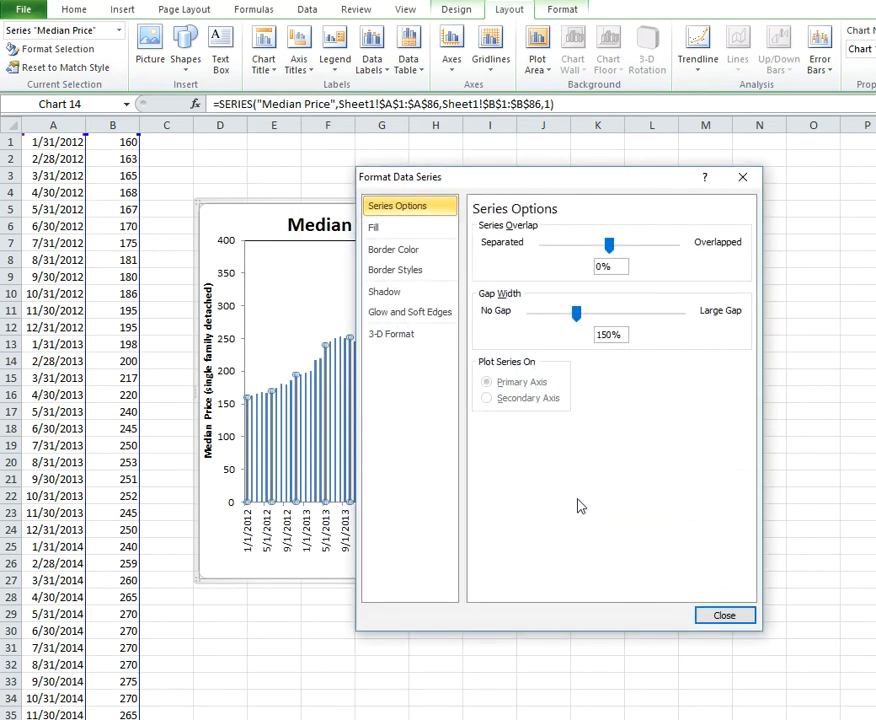
click(414, 249)
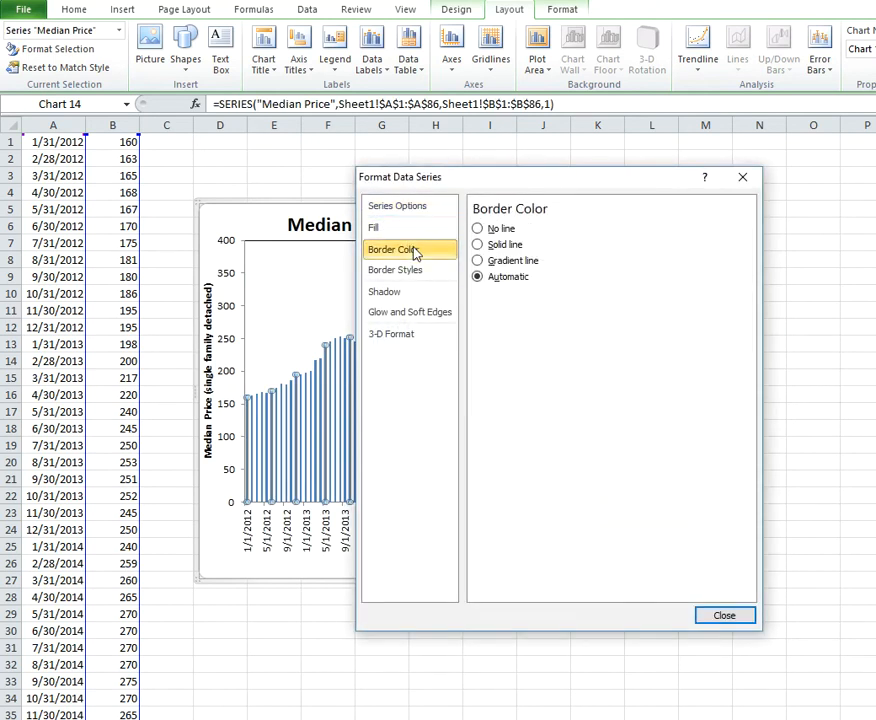
click(412, 238)
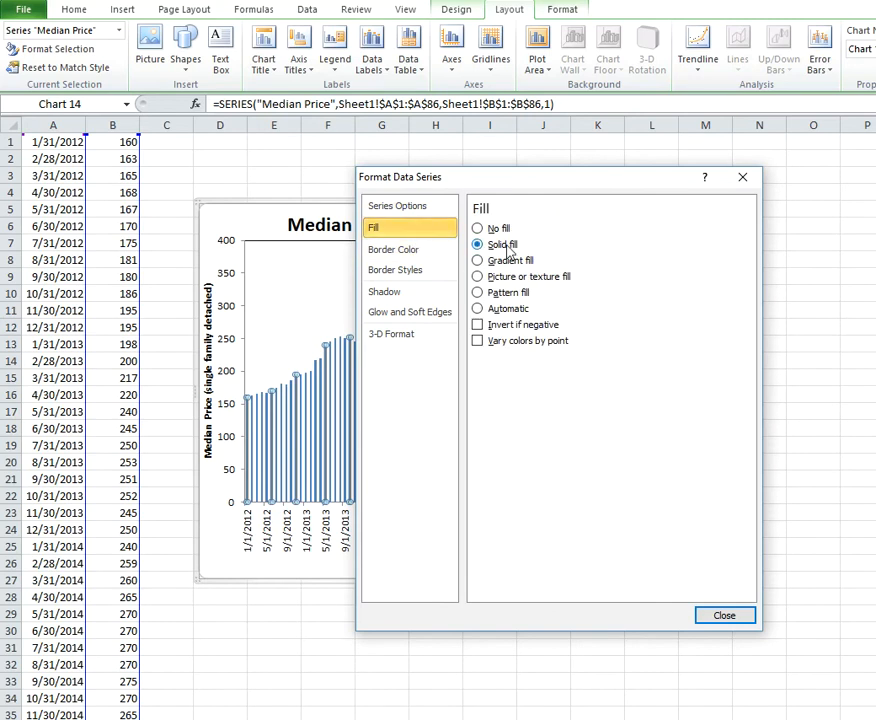
click(548, 377)
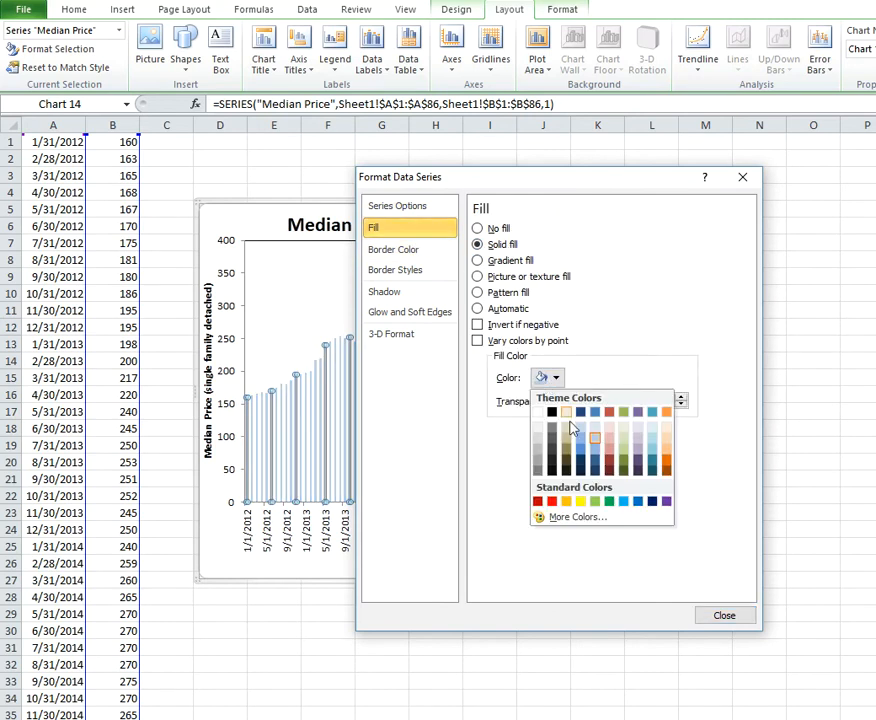
click(595, 453)
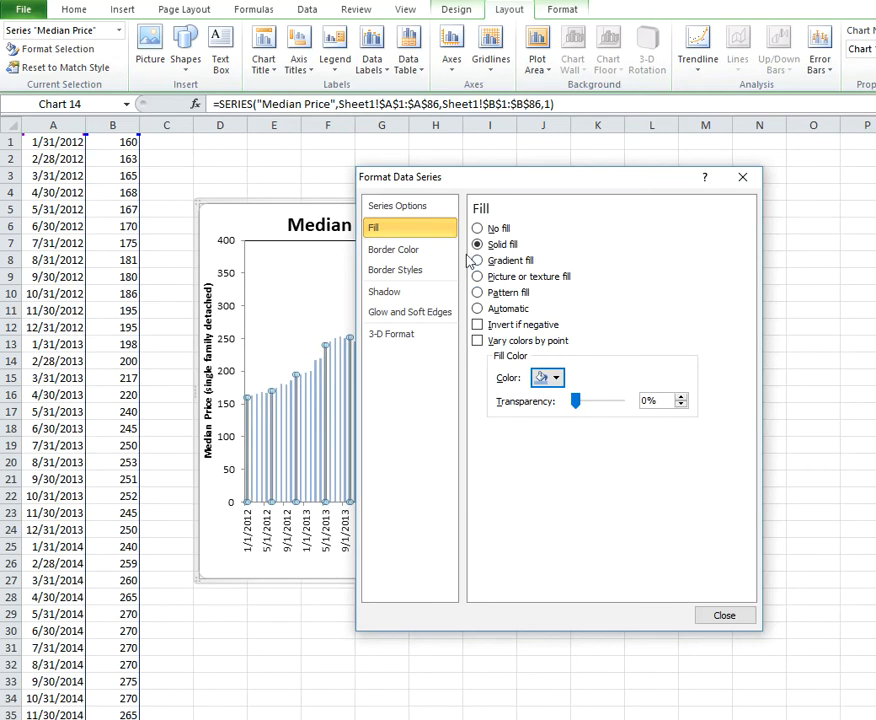
Recolor the Median Price columns' solid borders in a lighter shade of the theme blue.
click(412, 249)
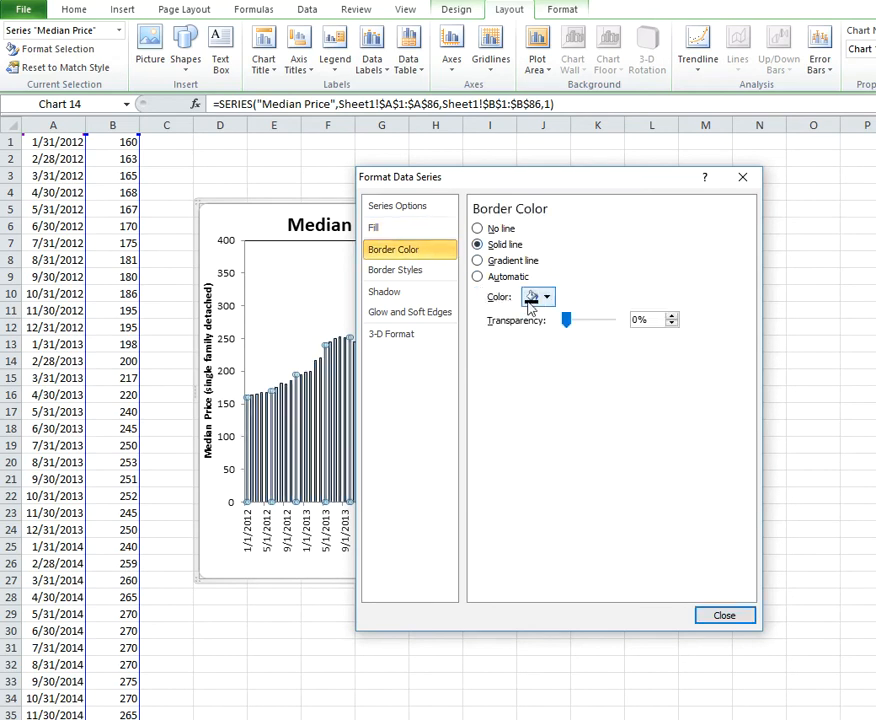
click(541, 297)
click(585, 369)
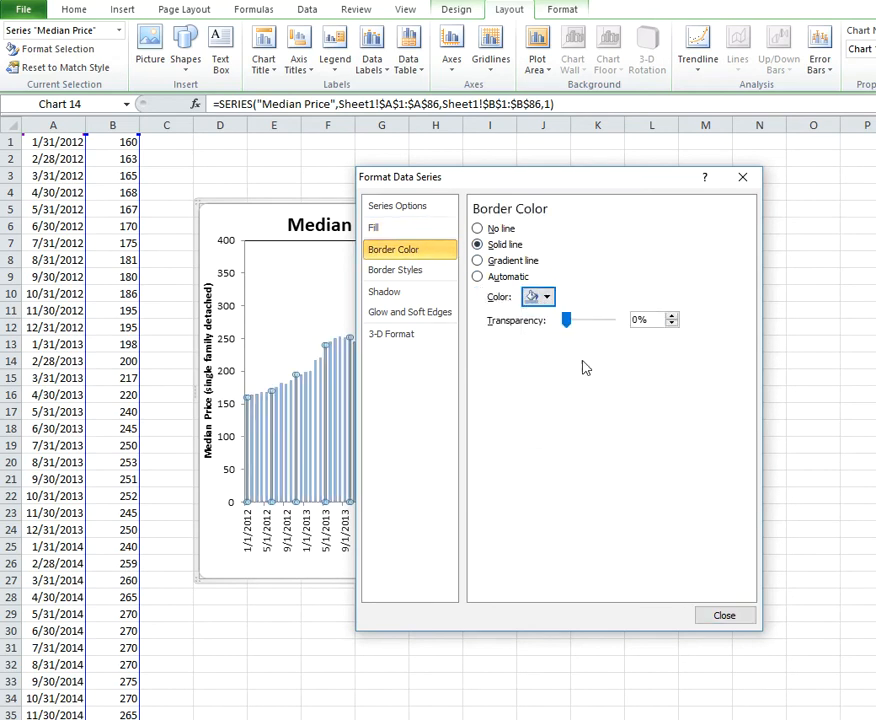
Set the border width of the Median Price columns to 2.25 pt.
click(434, 273)
click(601, 226)
click(601, 226)
click(601, 226)
click(601, 226)
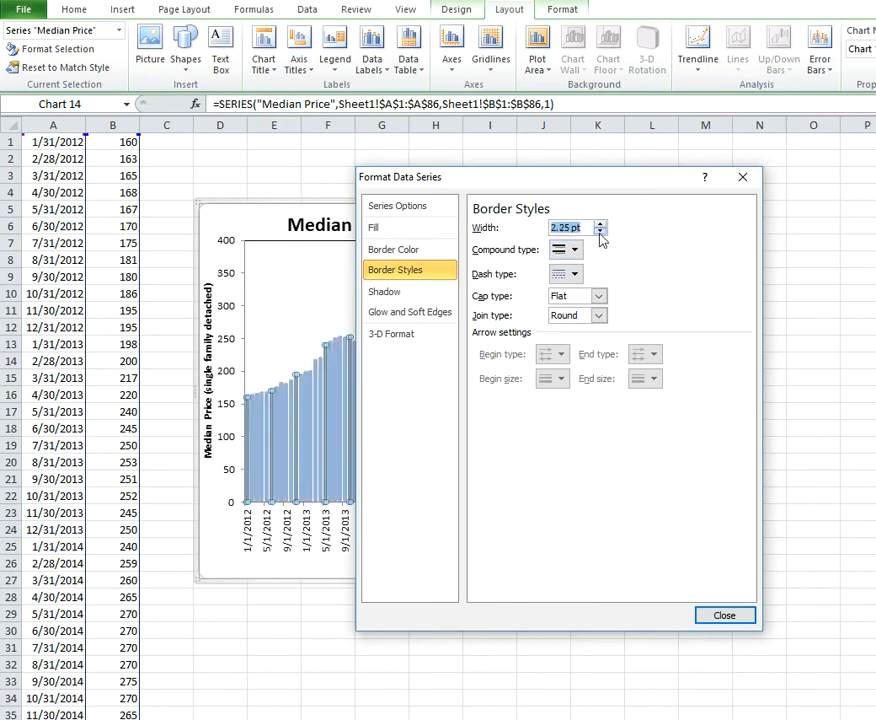
click(722, 615)
click(748, 481)
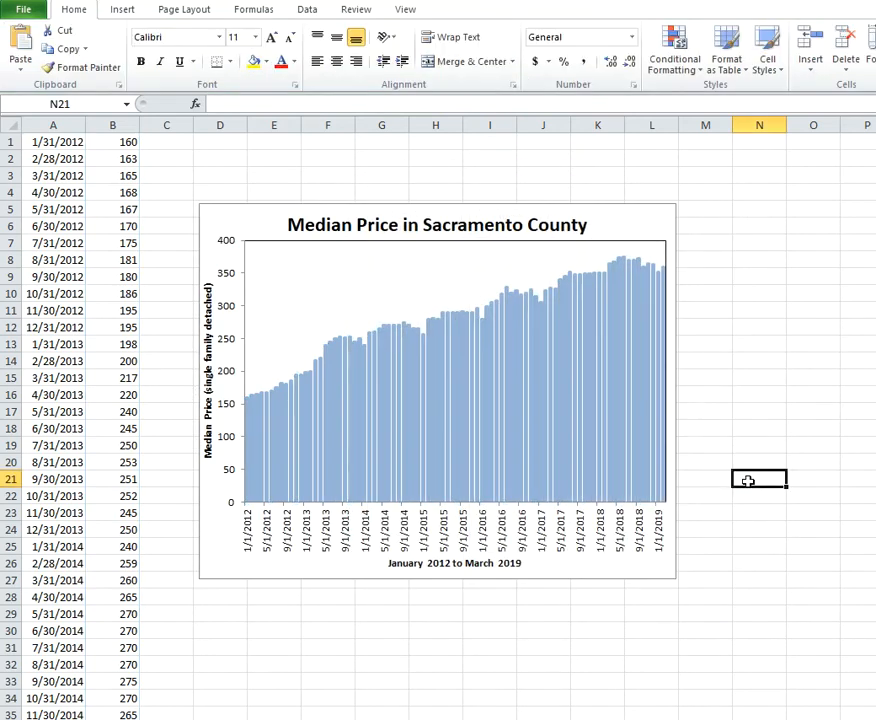
Reduce the border width of the Median Price columns to 2 pt so narrow gaps separate them.
right_click(483, 260)
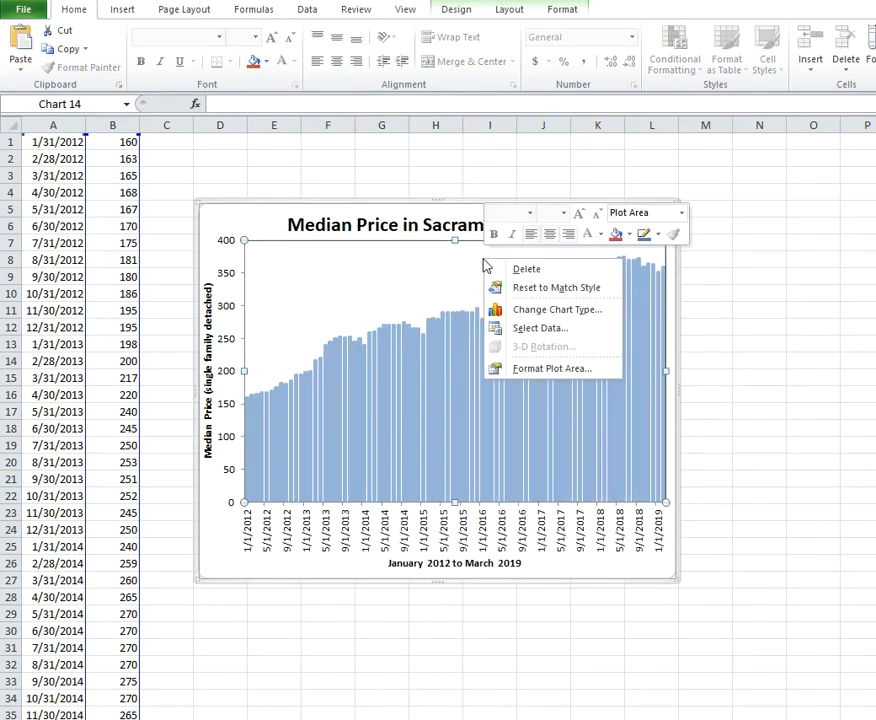
right_click(446, 354)
click(508, 495)
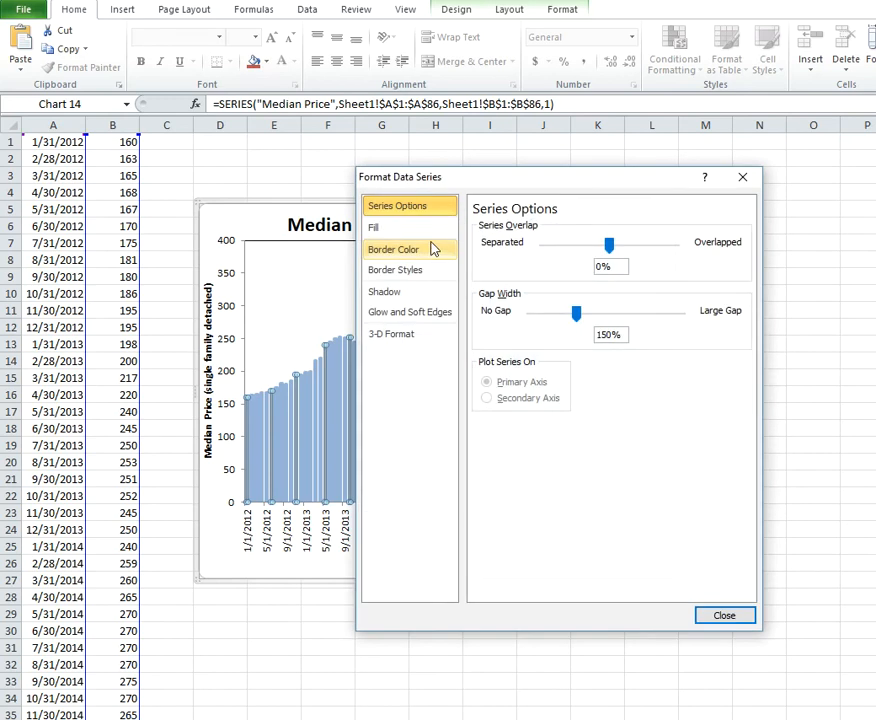
click(412, 228)
click(414, 249)
click(414, 270)
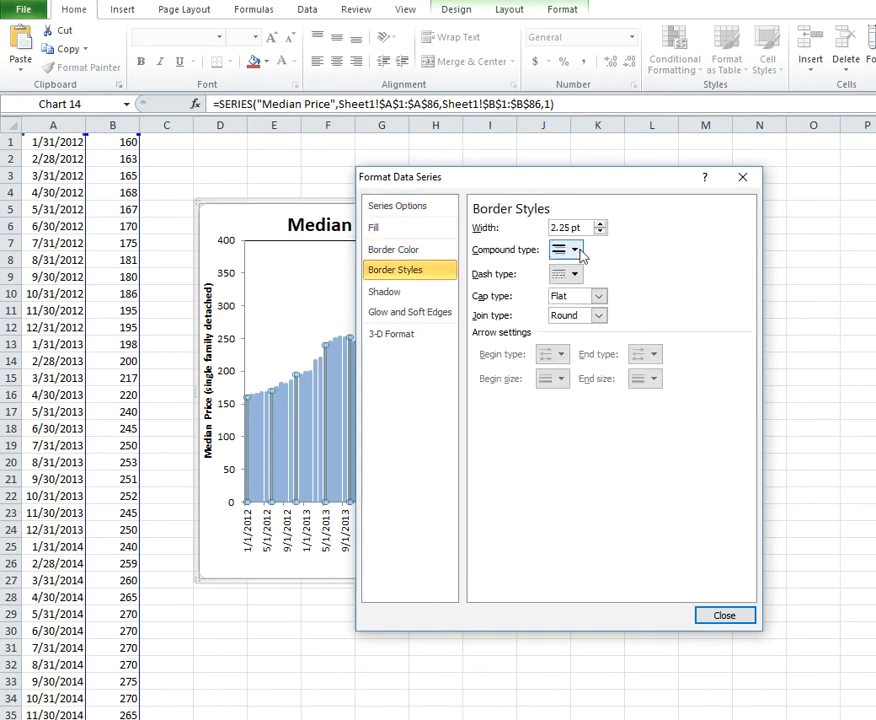
click(600, 232)
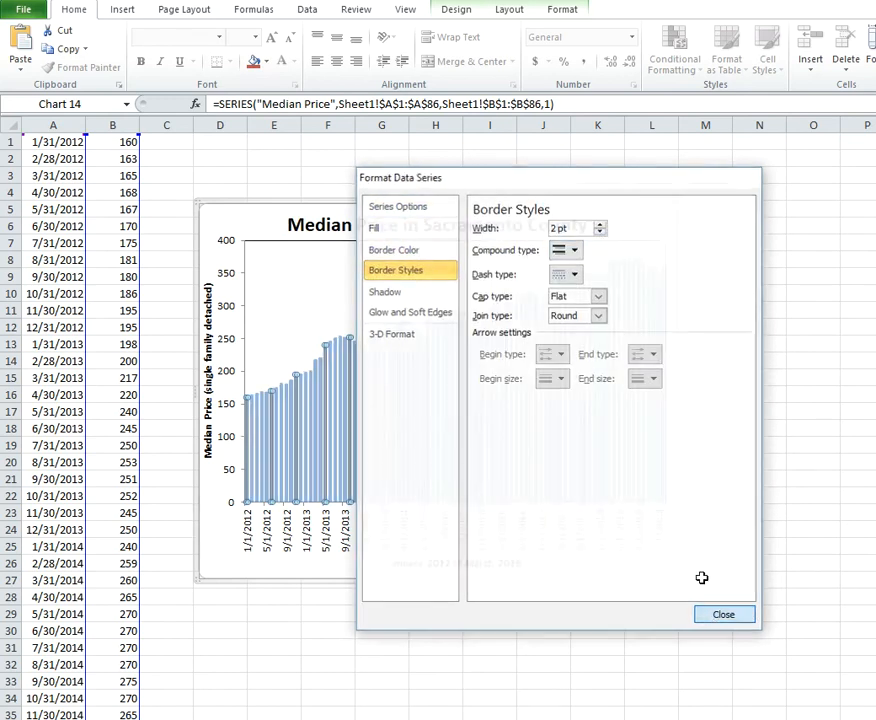
click(714, 614)
click(760, 495)
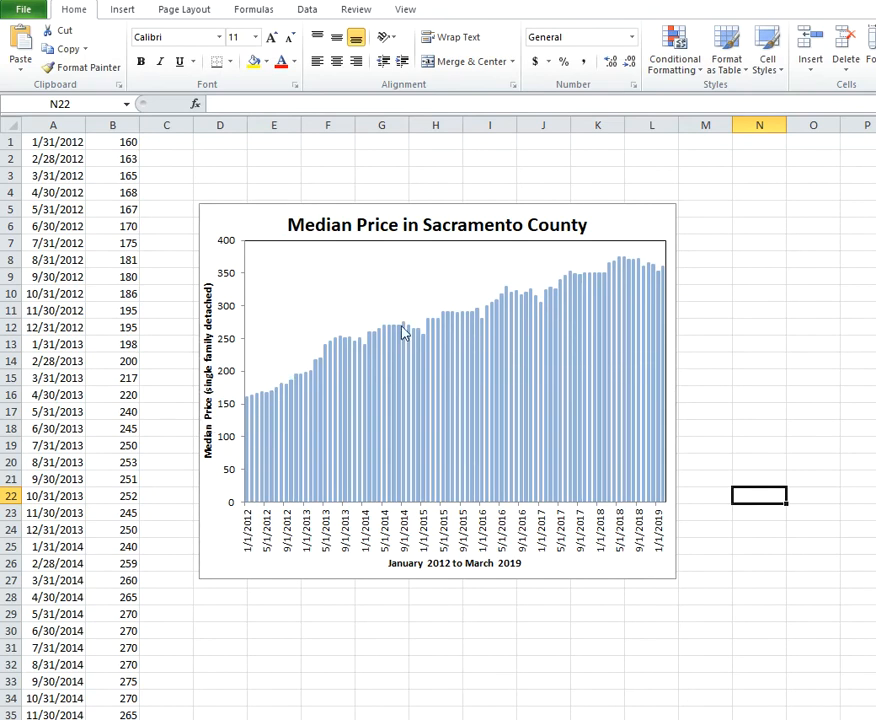
Fix the minimum of the chart's vertical price axis at 125.
double_click(244, 430)
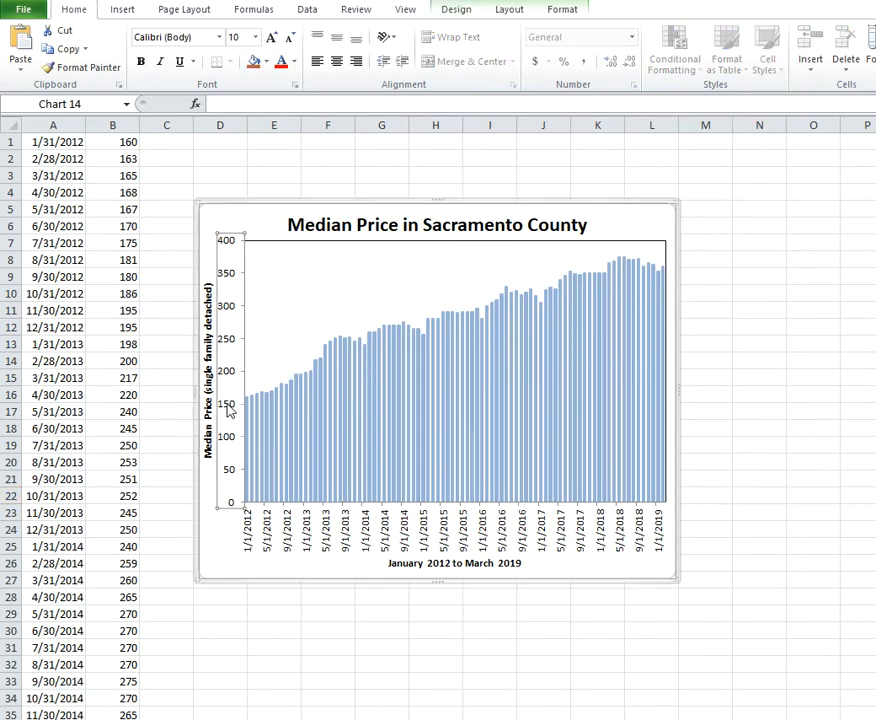
click(578, 233)
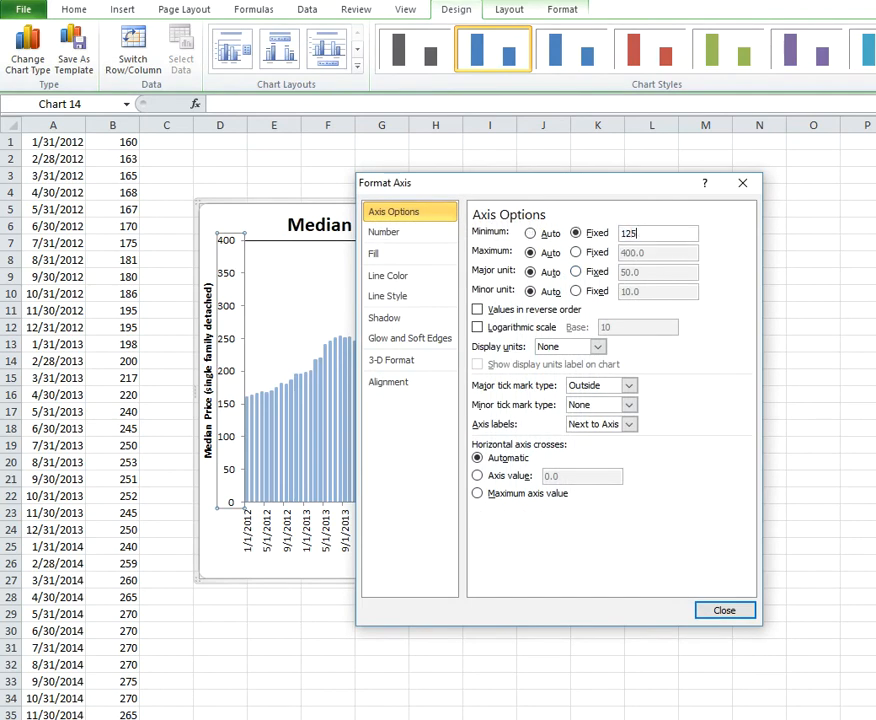
text(125)
click(724, 610)
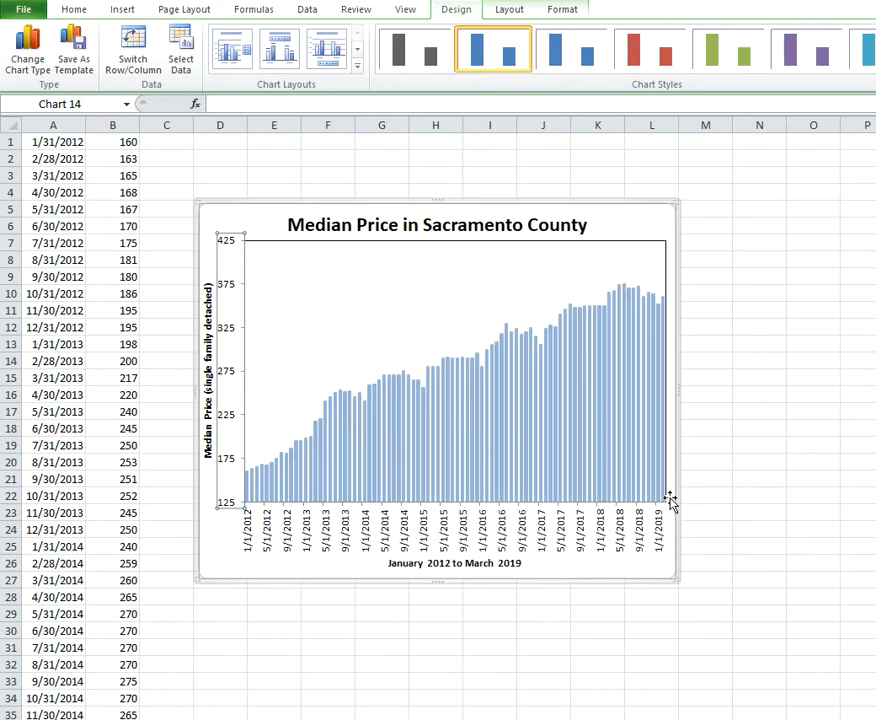
Fix the maximum of the chart's vertical price axis at 385.
double_click(226, 337)
click(594, 253)
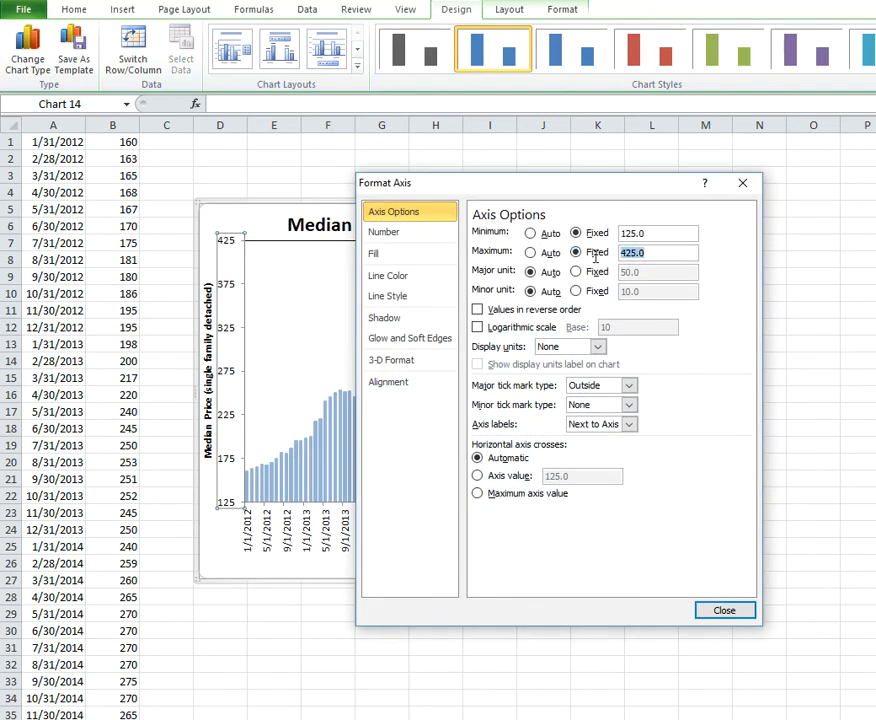
text(385)
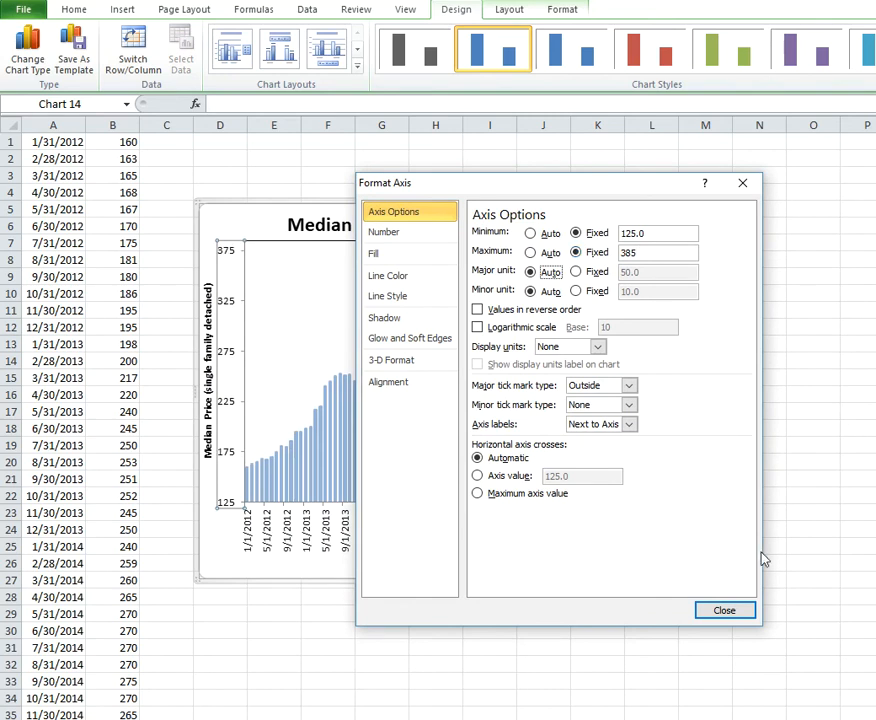
click(750, 611)
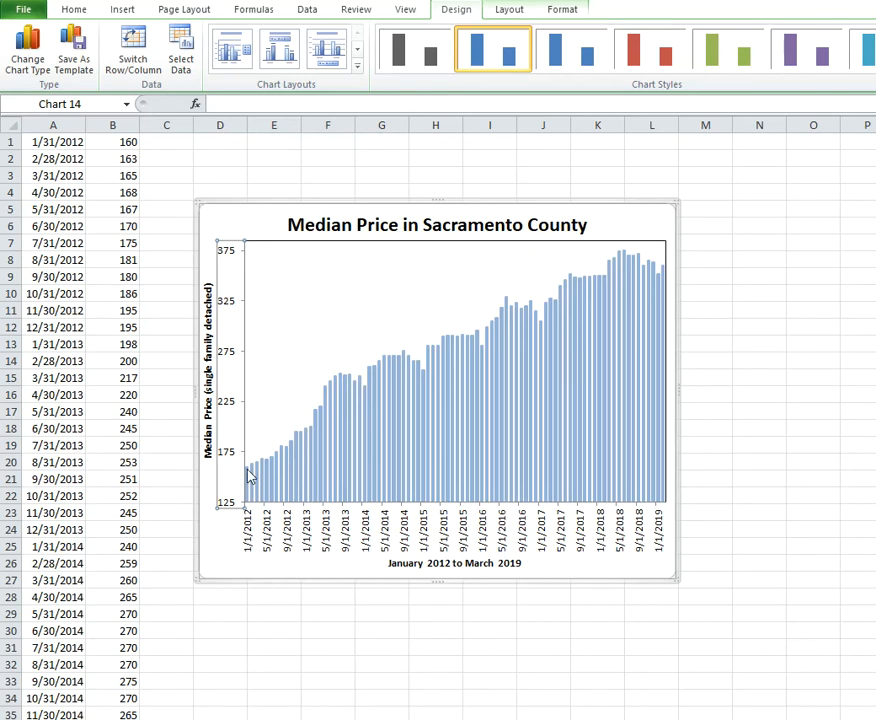
Fix the minimum of the chart's horizontal date axis at 1/1/2013.
click(305, 535)
double_click(305, 535)
click(572, 233)
click(663, 233)
key(BackSpace)
text(3)
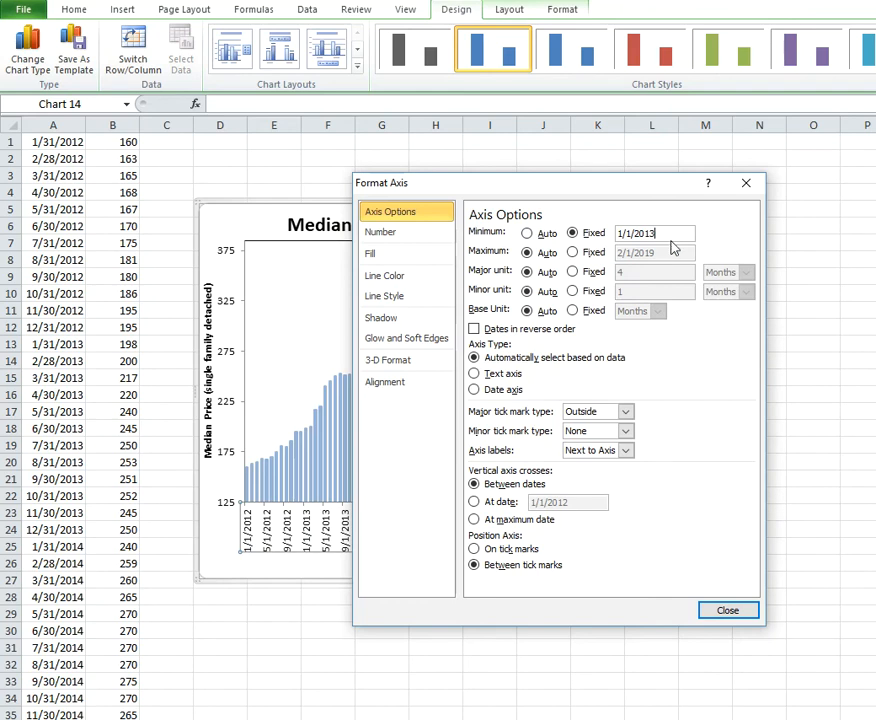
key(Tab)
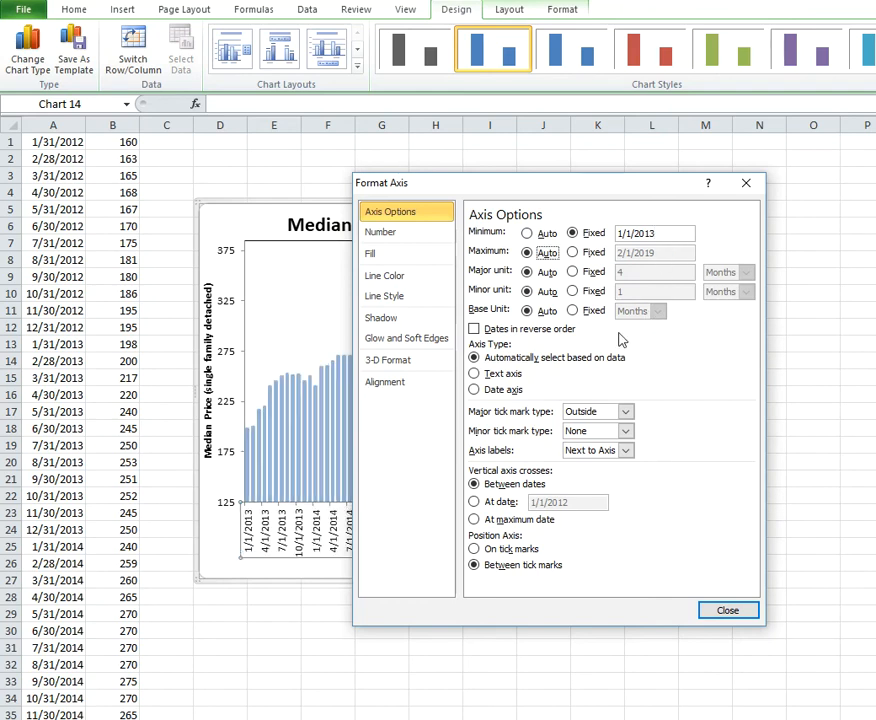
Fix the horizontal date axis's major unit, trying 6 months first and settling on 12 months.
click(594, 272)
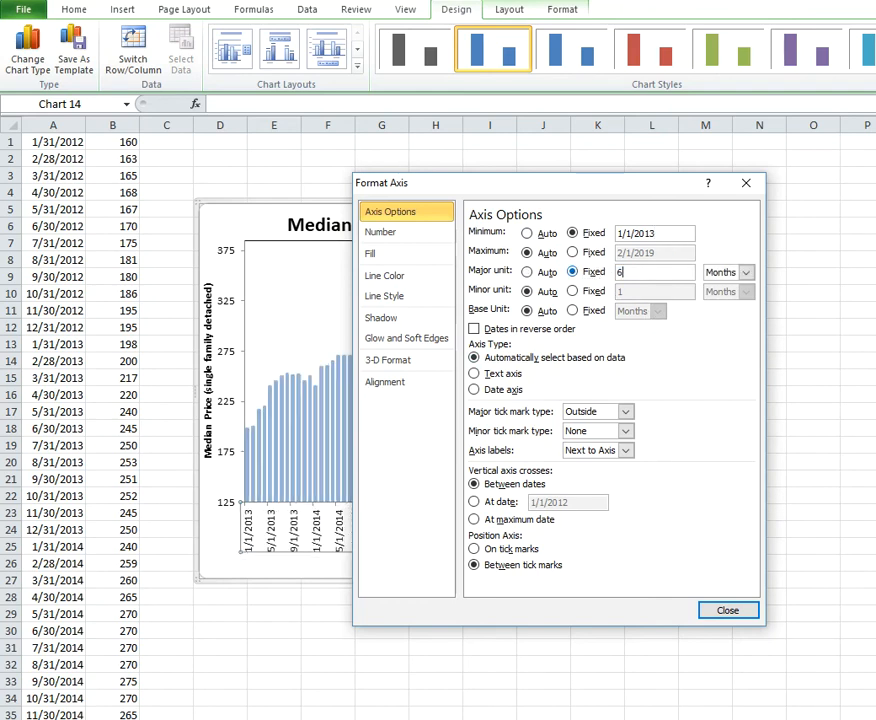
text(6)
key(Tab)
double_click(639, 272)
text(12)
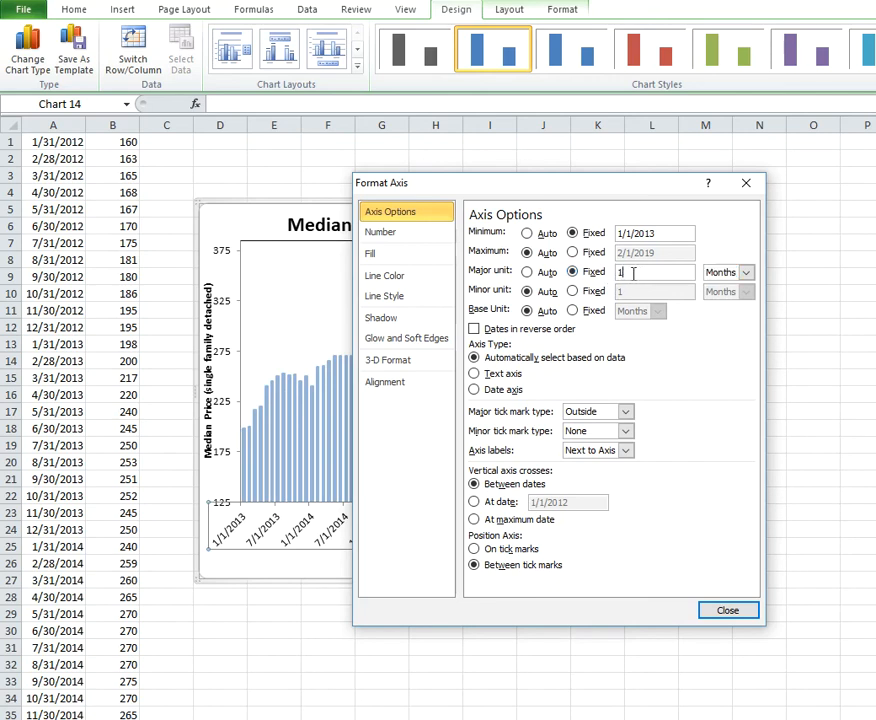
key(Tab)
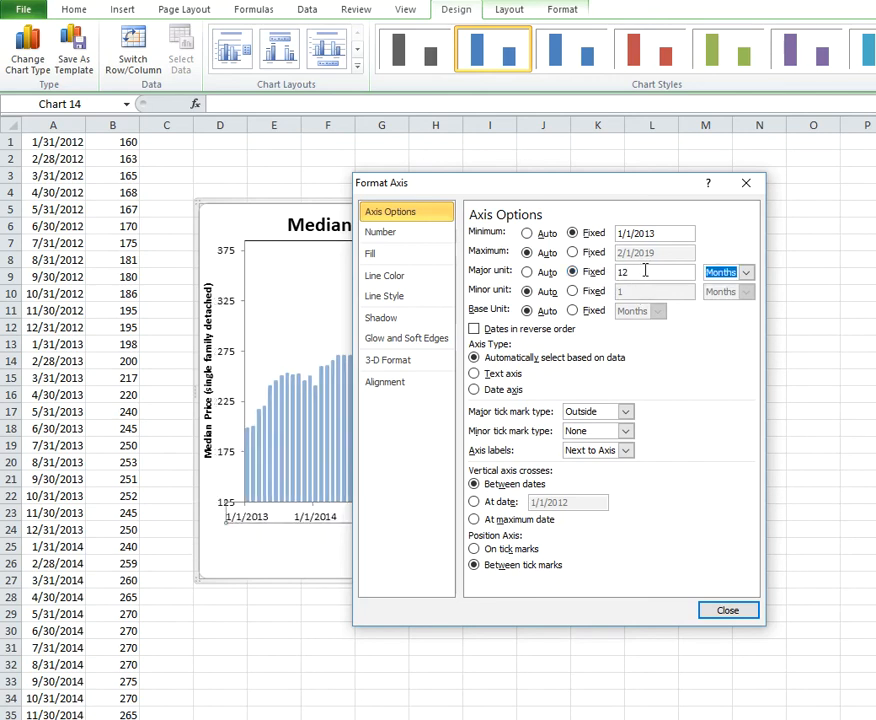
click(727, 610)
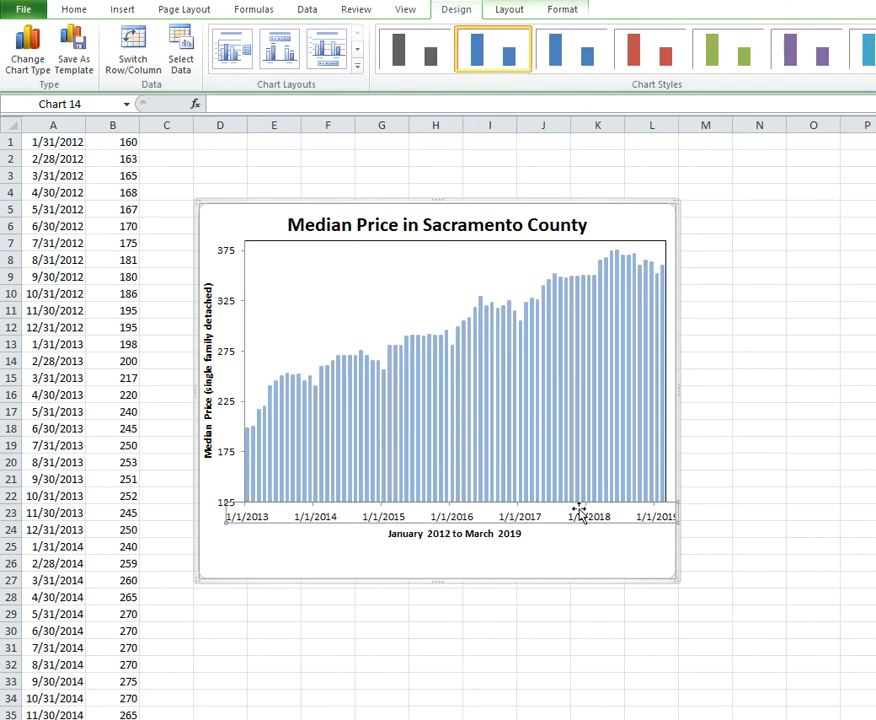
Extend the plot area down into the free space and change the horizontal axis title to "January 2013 to March 2019".
click(416, 309)
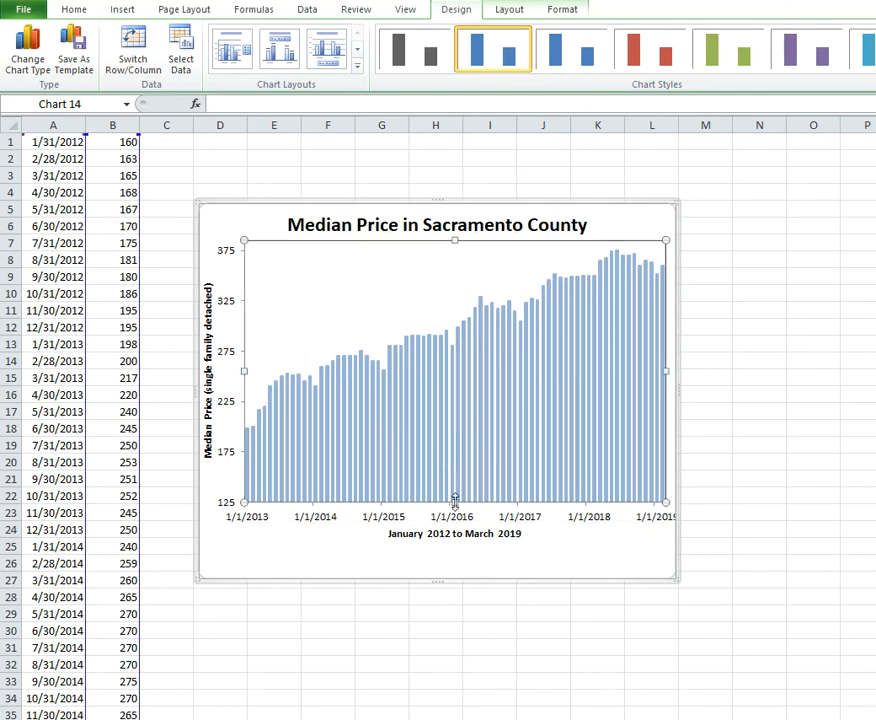
drag(455, 501, 454, 537)
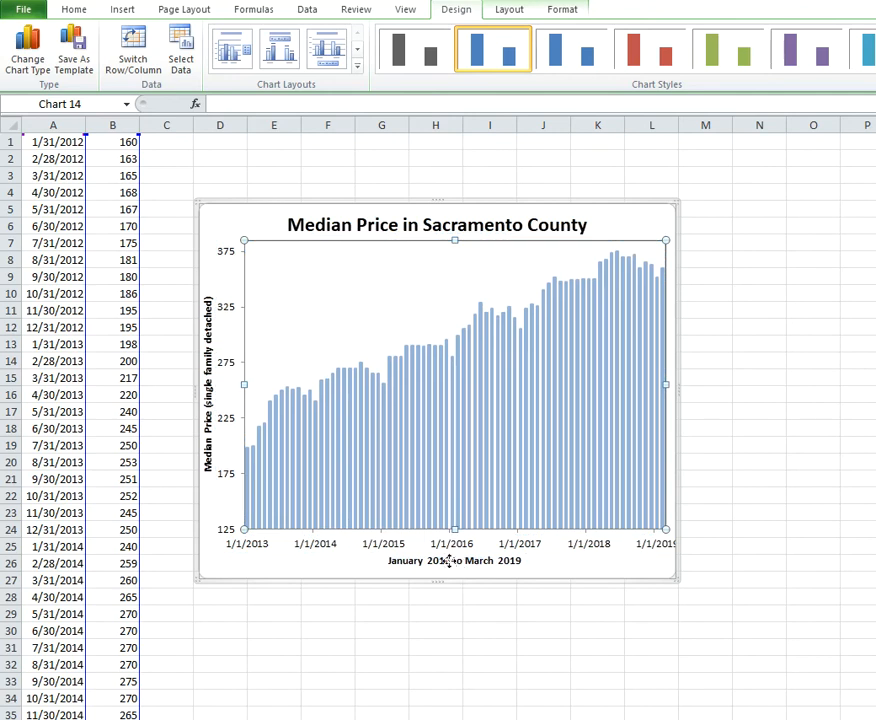
click(447, 561)
key(BackSpace)
text(3)
click(629, 225)
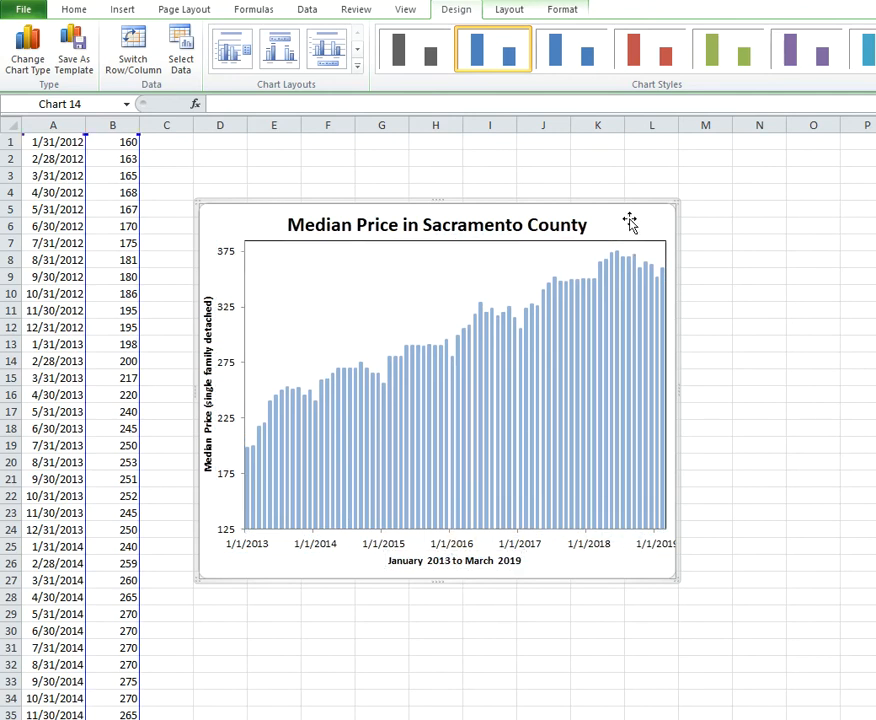
Remove the border line around the whole chart area.
double_click(631, 222)
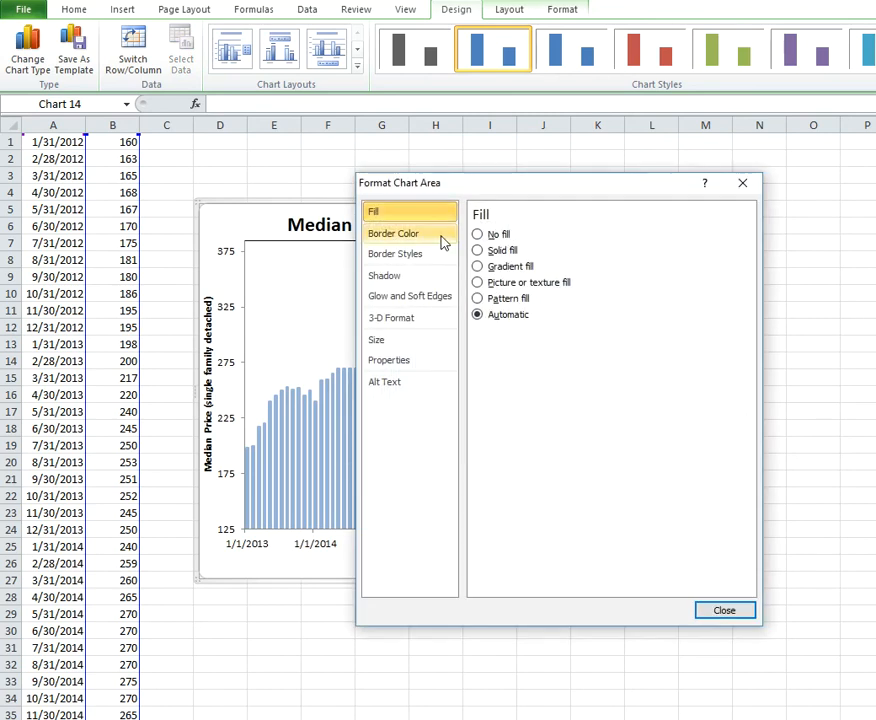
click(437, 242)
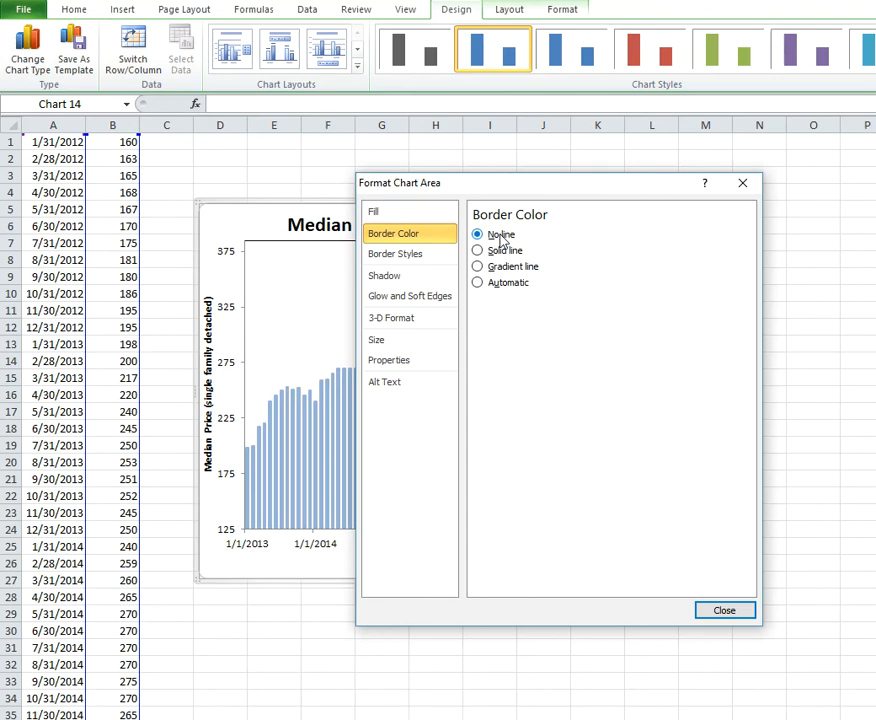
click(736, 611)
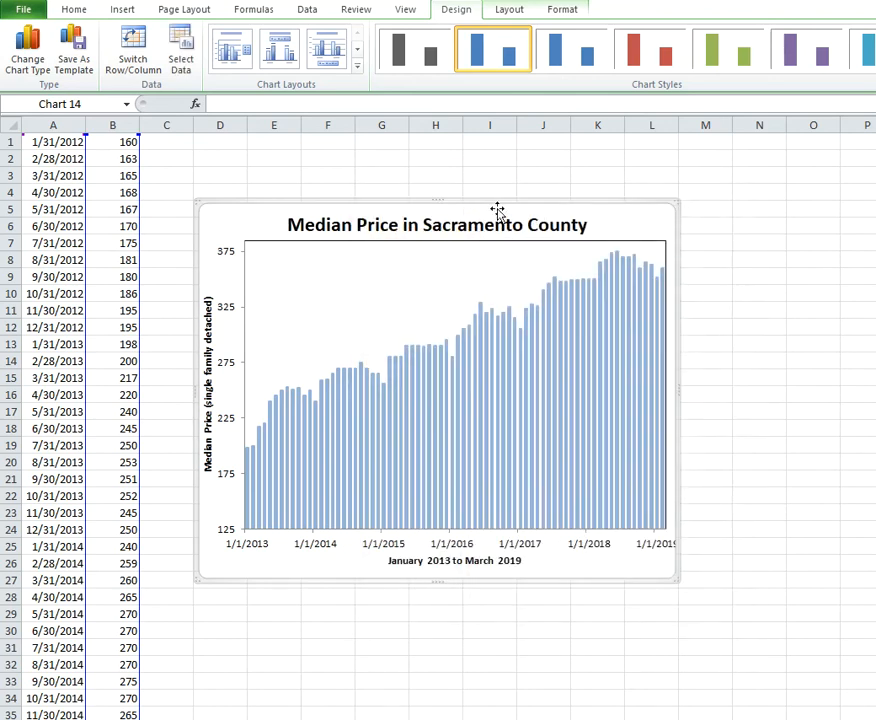
click(792, 394)
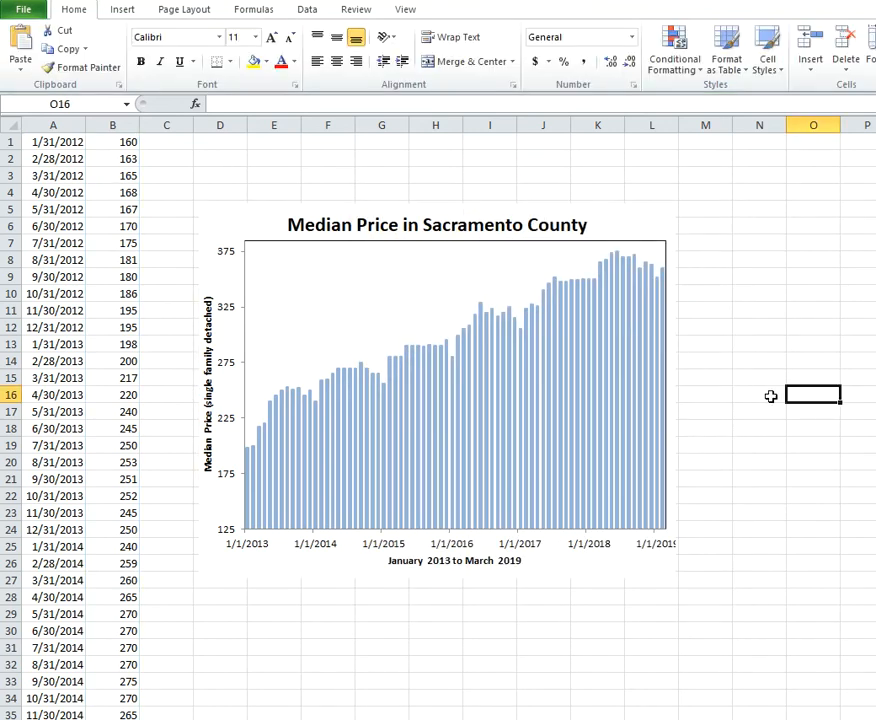
Copy the whole Median Price chart and switch to a blank picture in Paint.
click(645, 225)
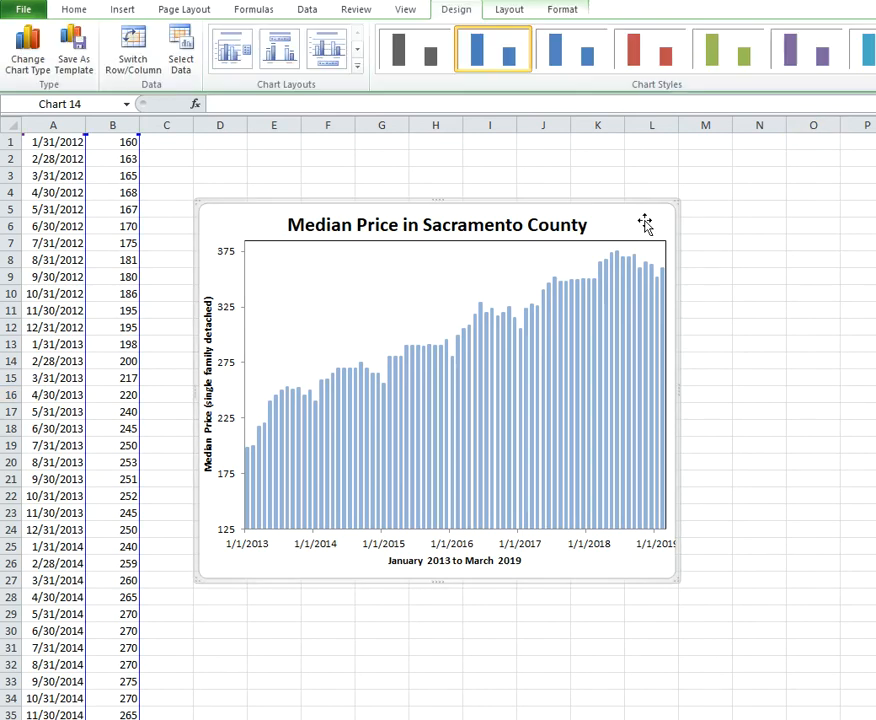
right_click(648, 226)
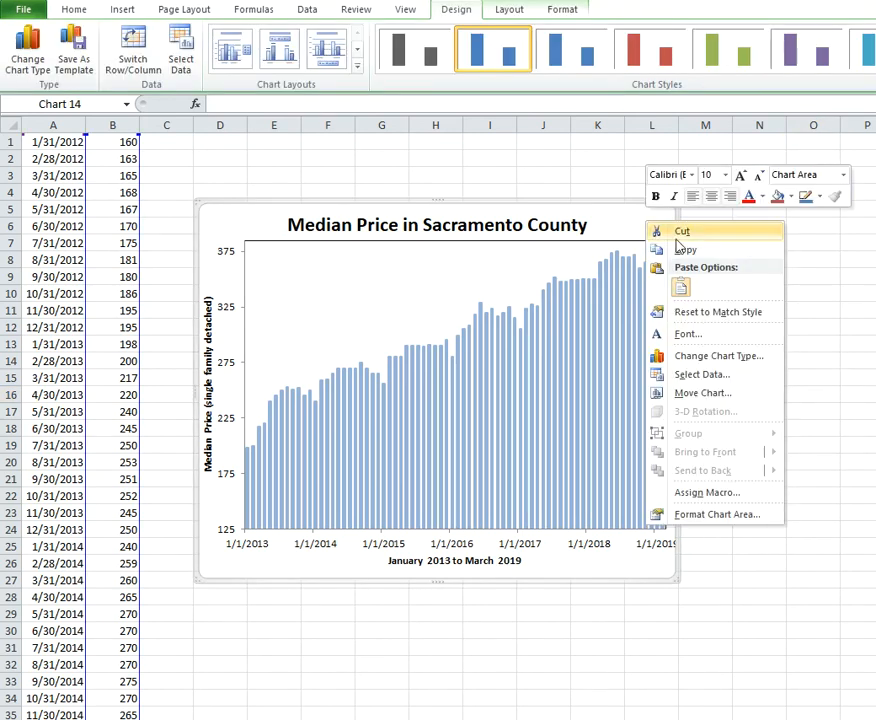
click(684, 250)
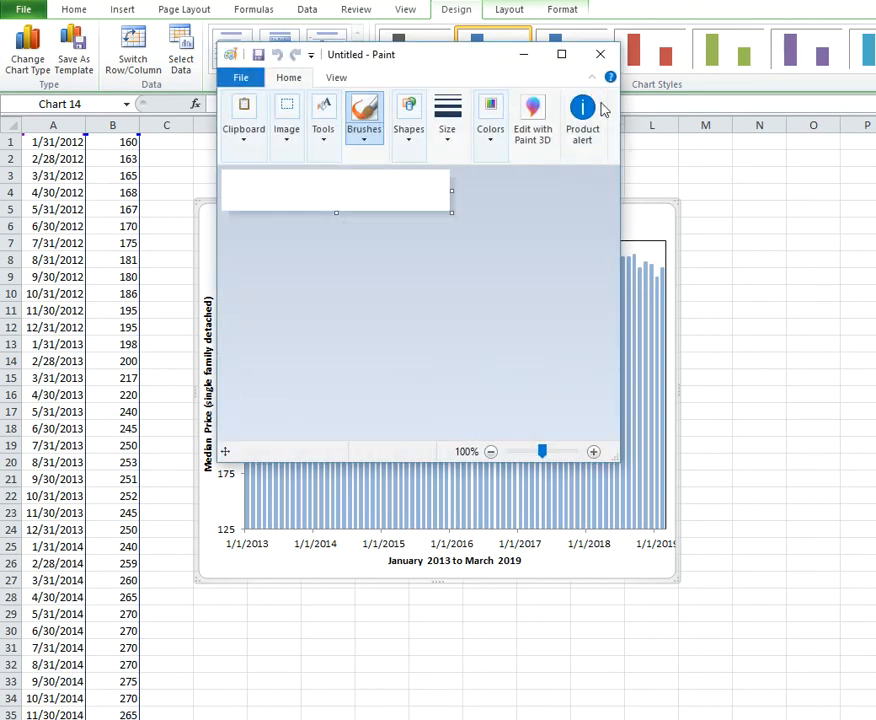
Enlarge the Paint window over the worksheet and paste the copied chart into the blank picture.
click(561, 54)
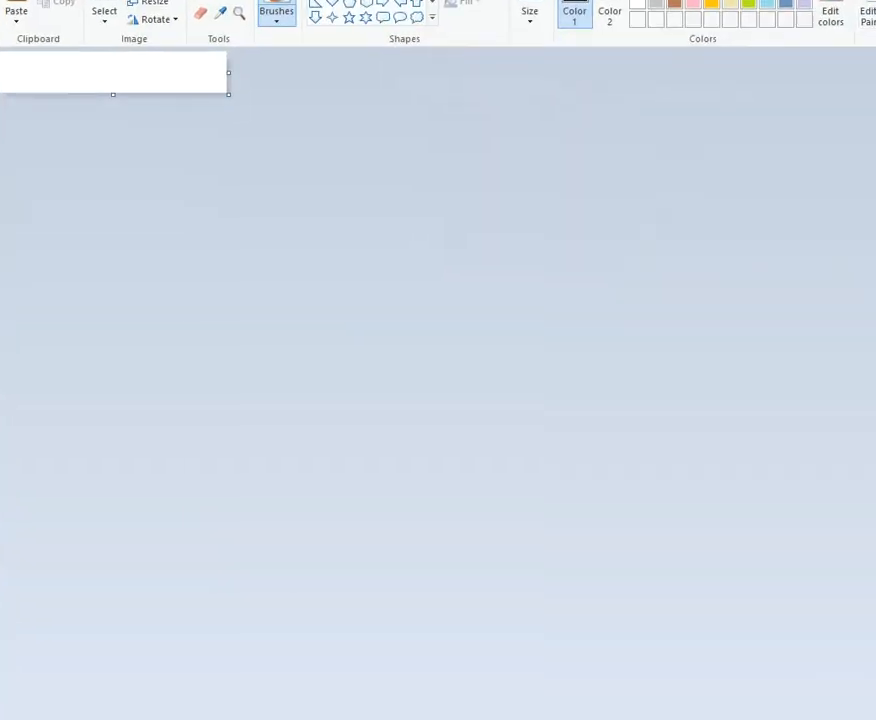
mouse_move(770, 0)
mouse_down()
mouse_move(341, 127)
mouse_move(187, 116)
mouse_up()
drag(496, 199, 815, 200)
drag(674, 521, 686, 657)
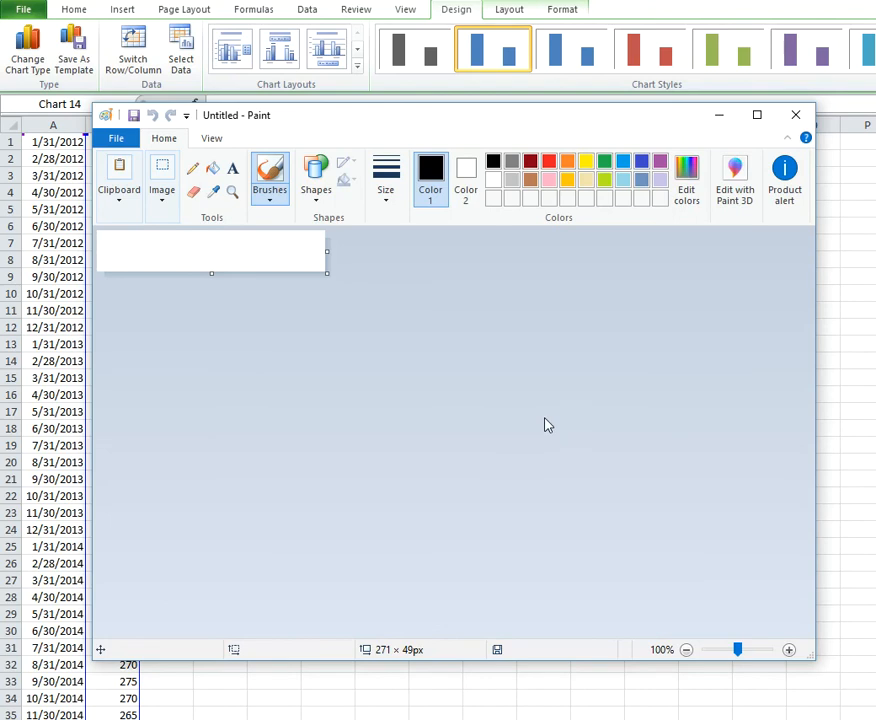
key(ctrl+v)
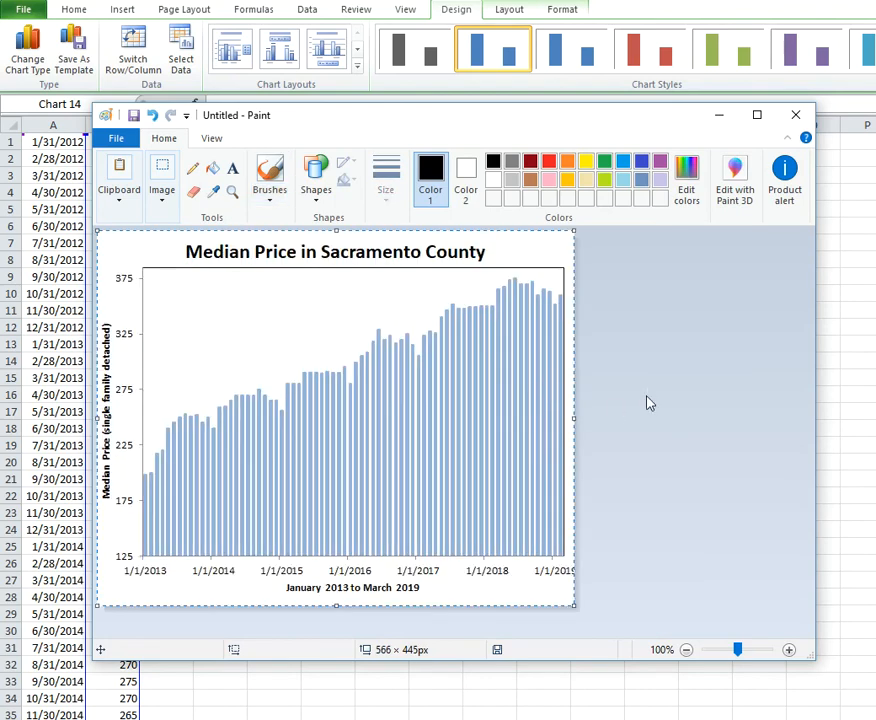
click(116, 138)
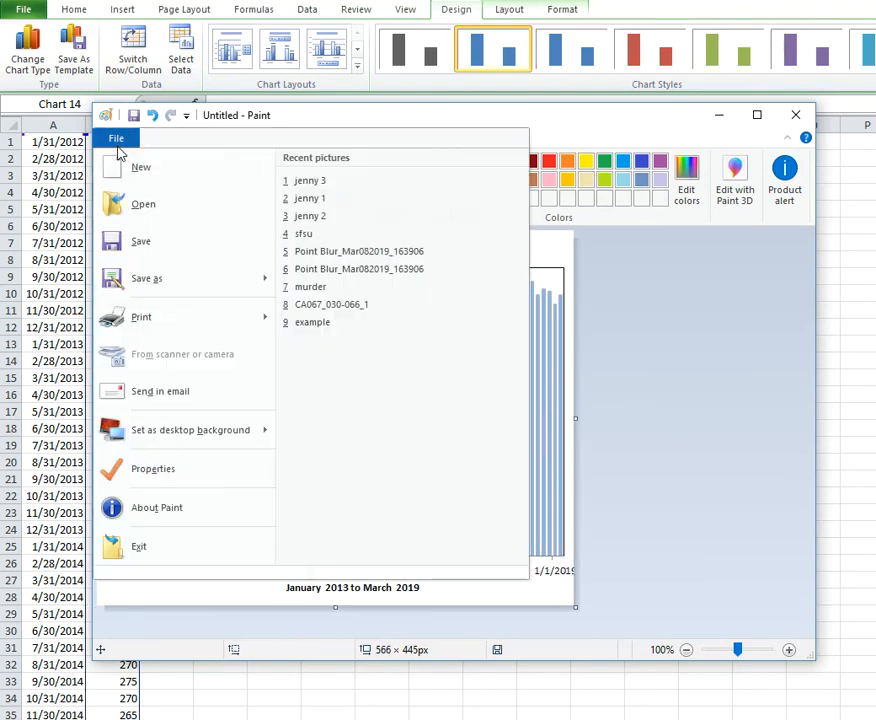
mouse_move(157, 283)
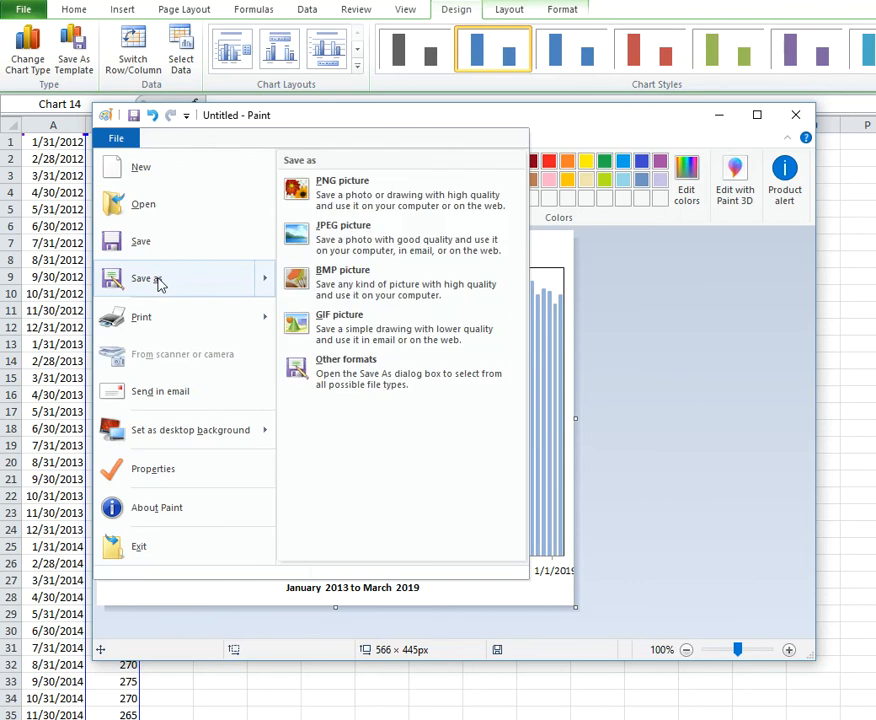
click(686, 305)
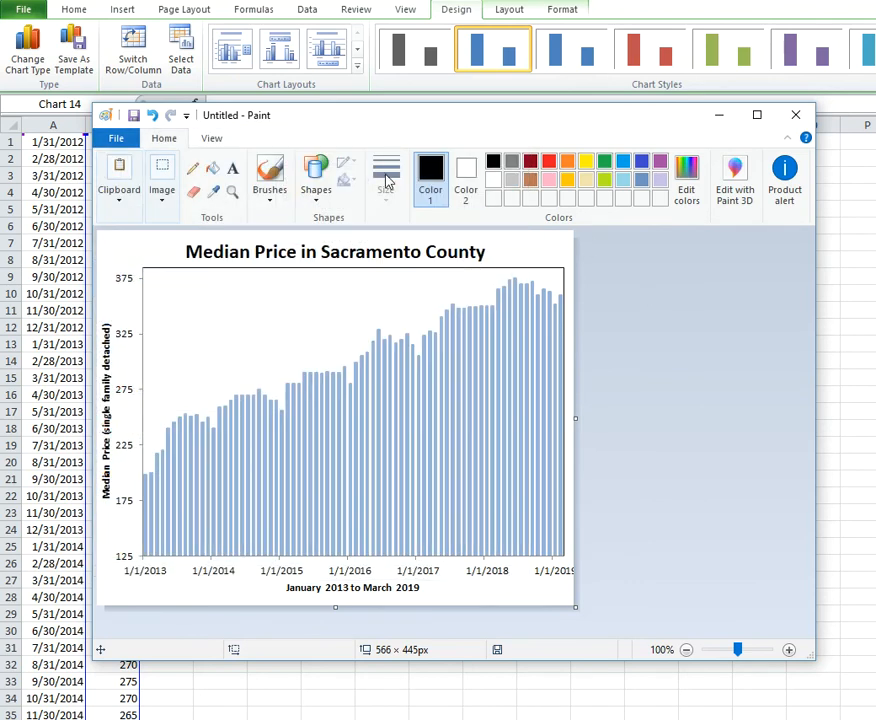
Add the text label "2013" in bold 14-point Arial over the 2013 columns of the pasted chart and nudge it slightly up.
click(231, 170)
drag(166, 454, 223, 496)
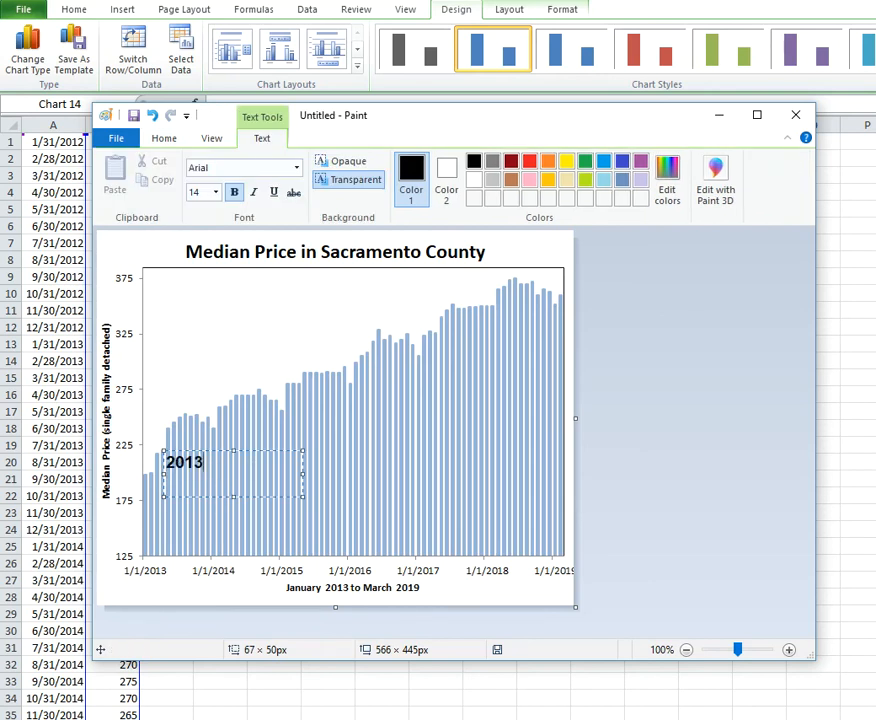
drag(255, 452, 262, 442)
click(287, 403)
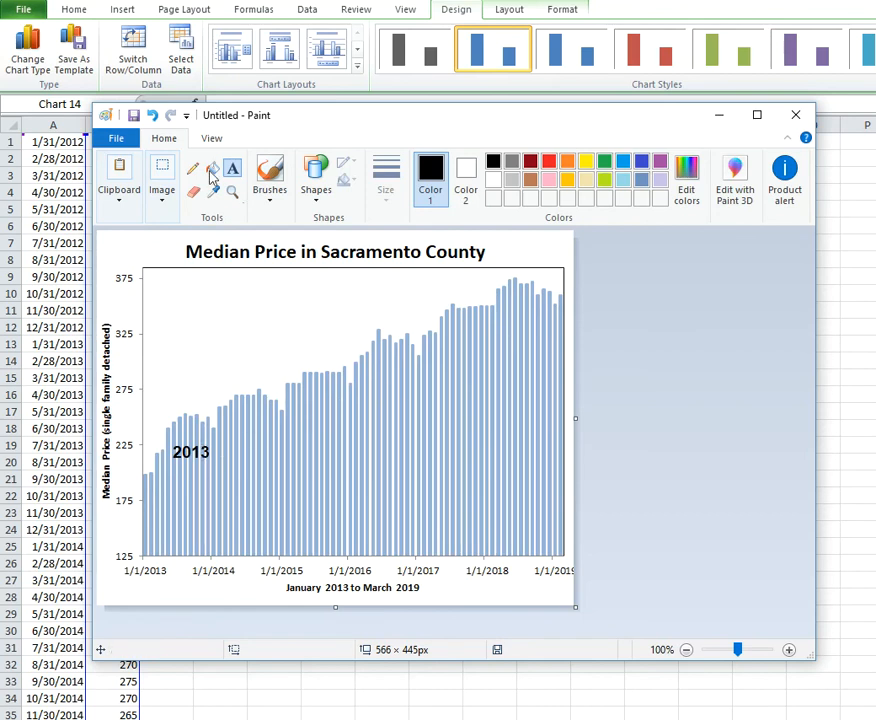
Minimize Paint to return to the Excel worksheet and deselect the chart by selecting empty cell N14.
click(720, 119)
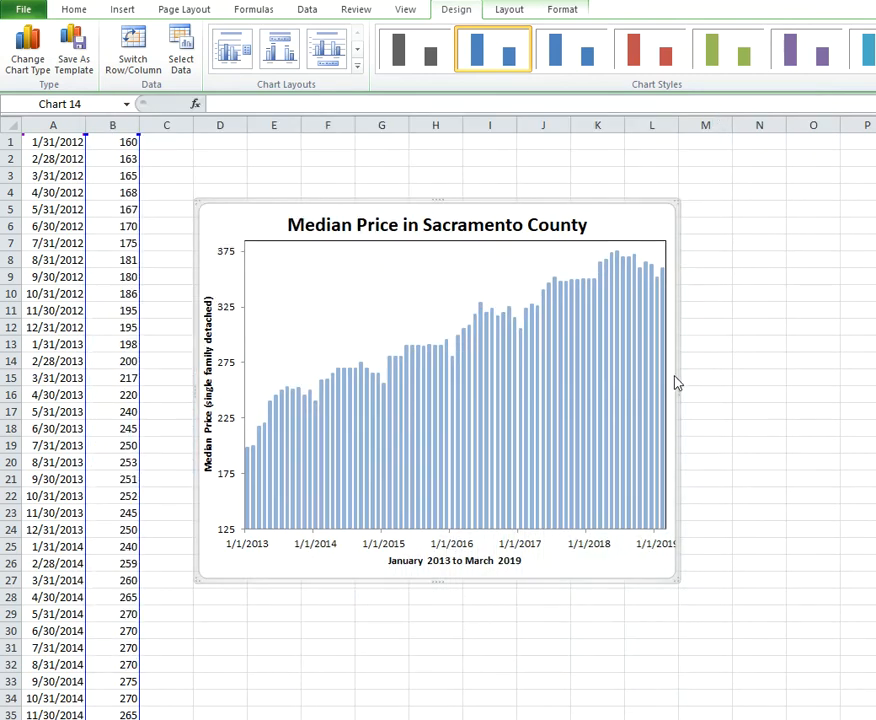
click(752, 358)
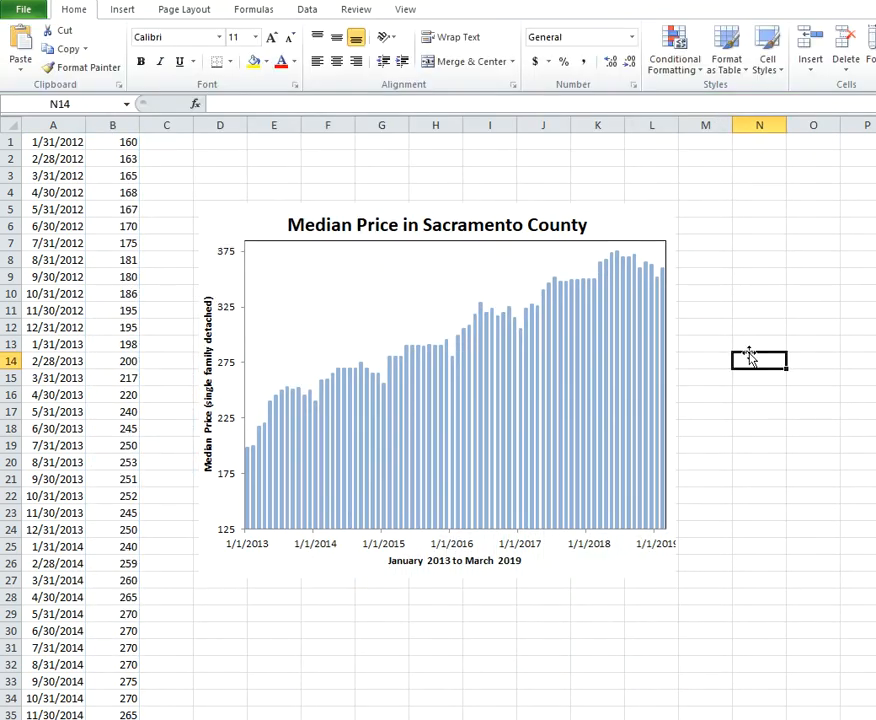